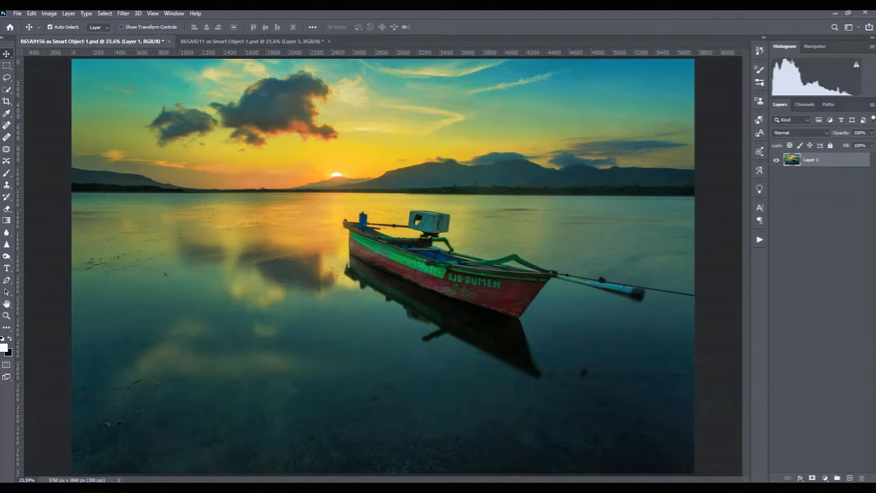
Duplicate Layer 1 and add a Black & White adjustment layer with default settings above the copy
left_click_drag(817, 159, 849, 478)
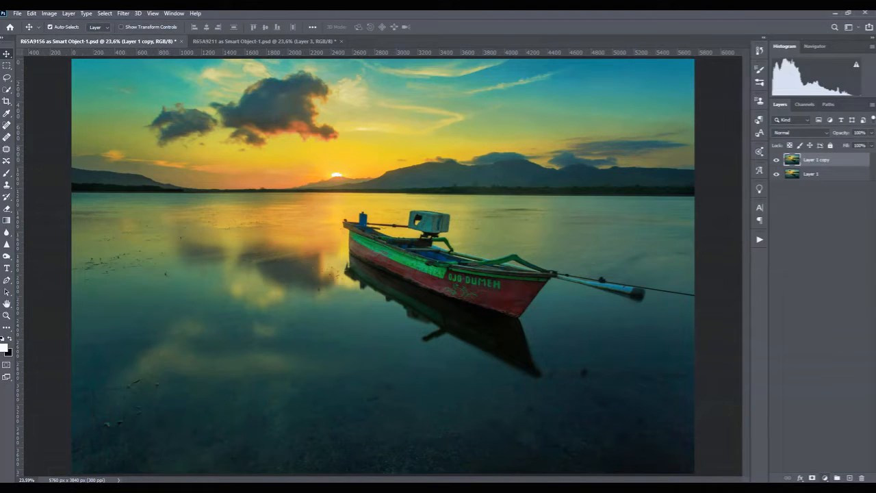
left_click(821, 477)
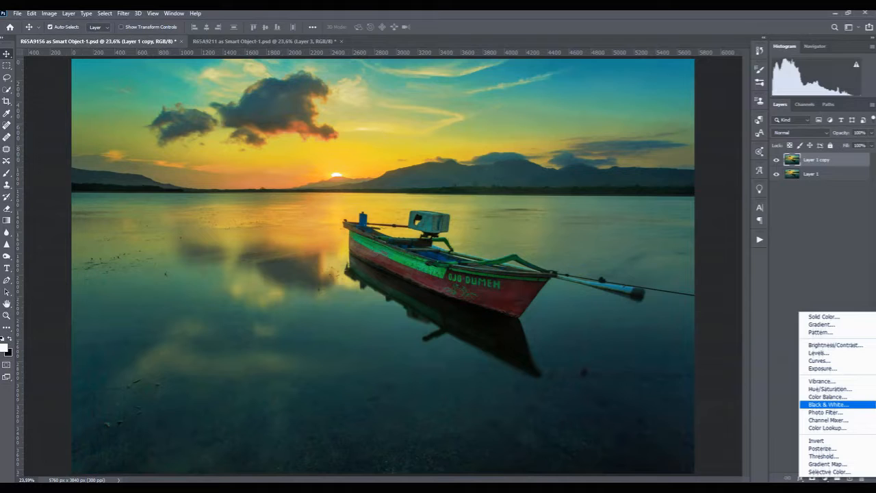
left_click(828, 404)
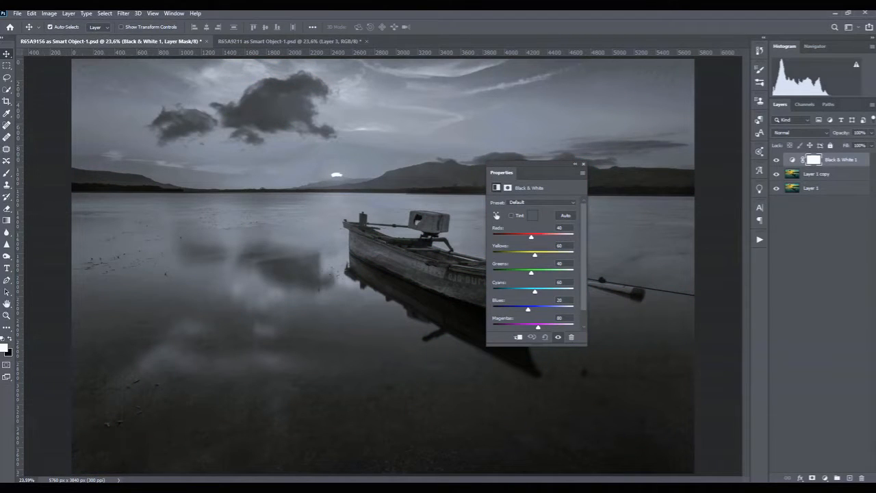
left_click(583, 164)
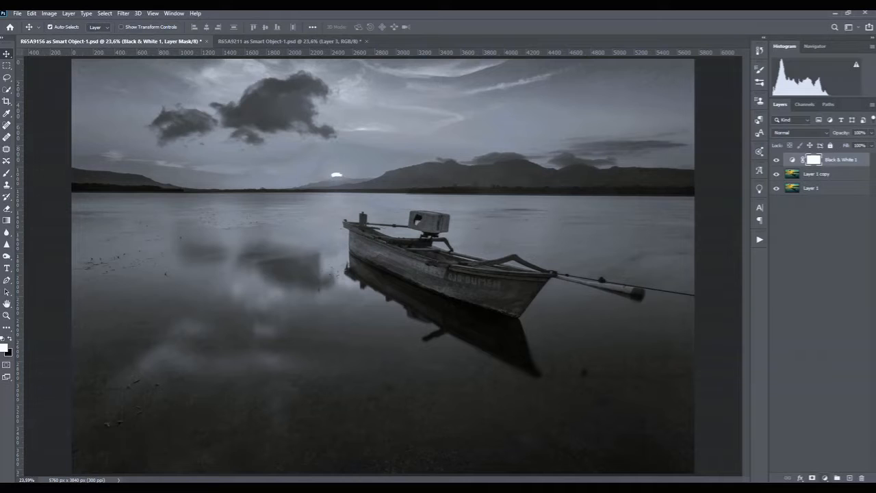
Add a Levels adjustment layer with the black input level at 23 and the white input level at 149
left_click(824, 478)
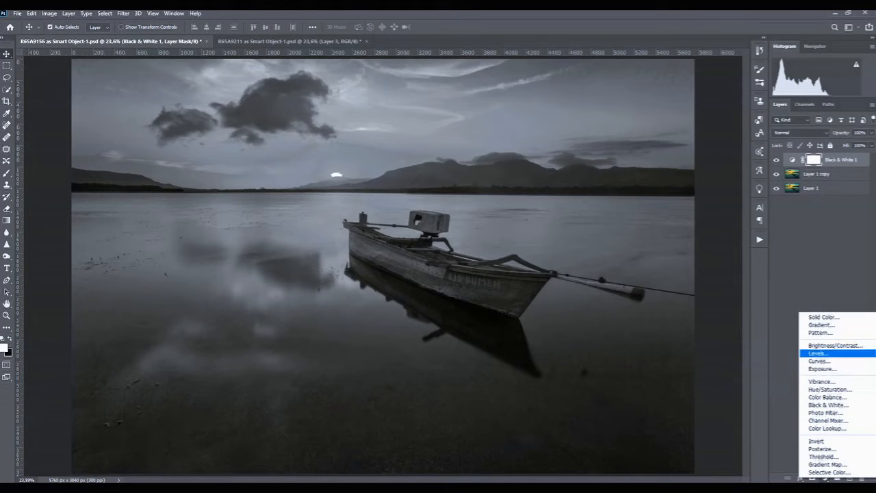
left_click(819, 353)
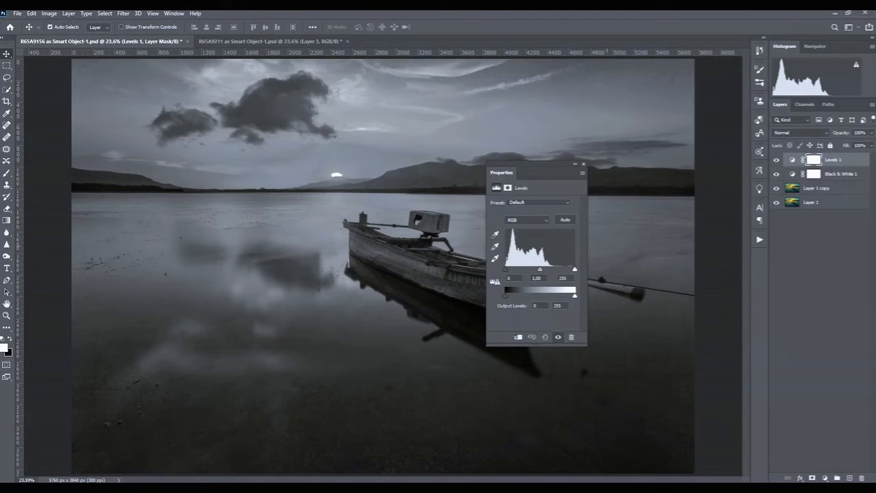
left_click_drag(575, 270, 545, 270)
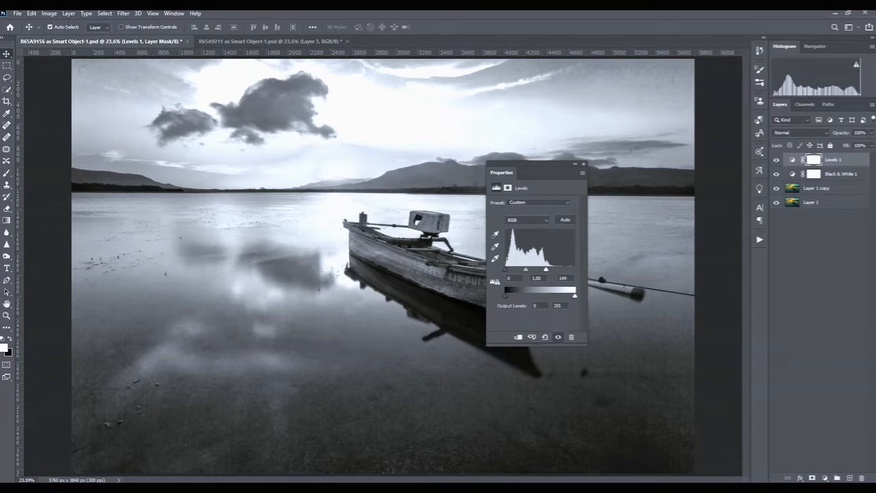
left_click_drag(507, 269, 511, 269)
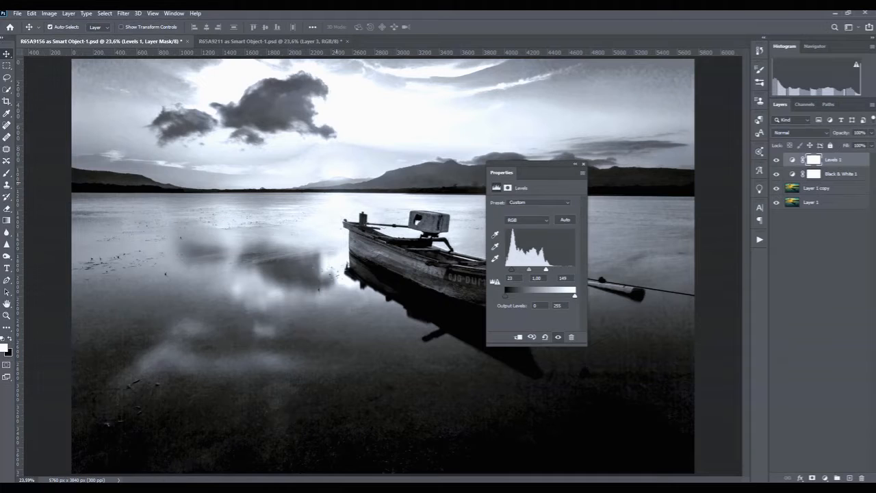
left_click(583, 164)
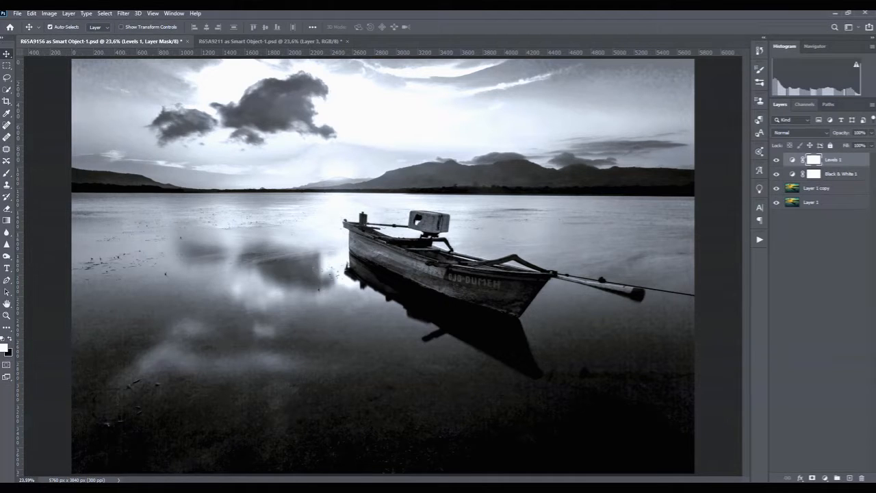
Delete the Levels 1 layer mask from the image's channels
left_click(804, 104)
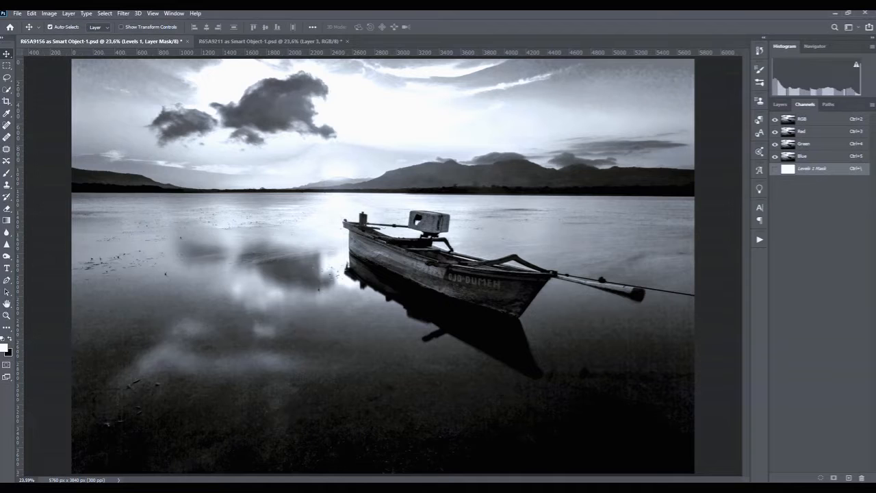
left_click_drag(812, 169, 862, 478)
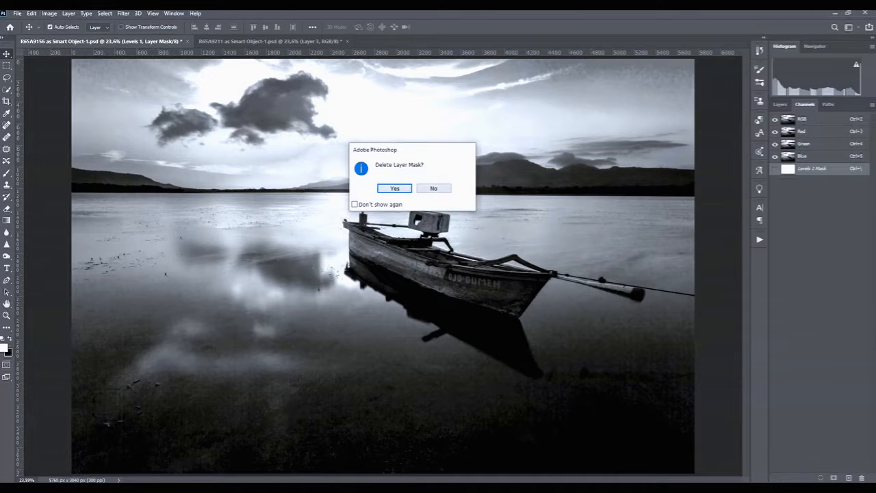
left_click(395, 189)
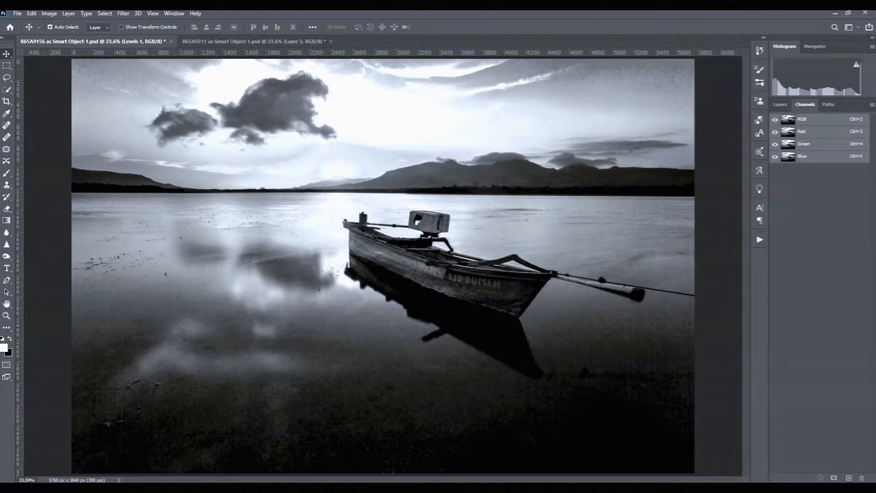
Compare the contrast of the individual Red, Green and Blue channels
key("ctrl+3")
key("ctrl+2")
key("ctrl+3")
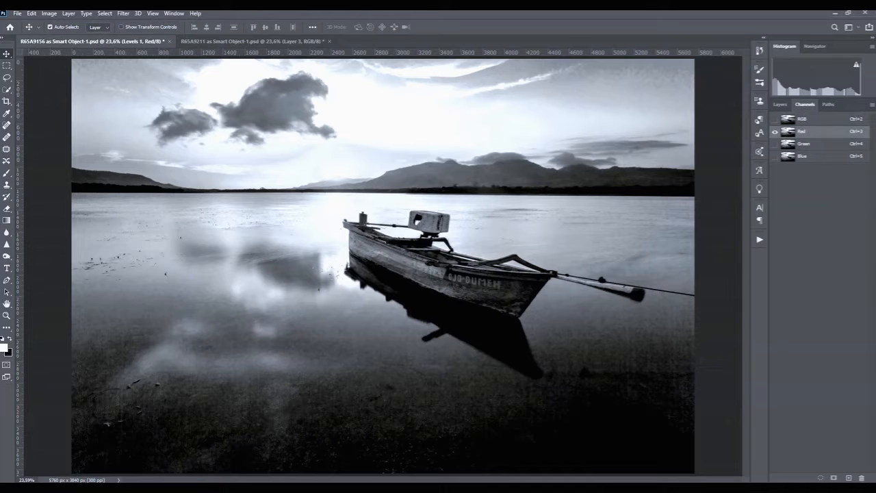
key("ctrl+4")
key("ctrl+5")
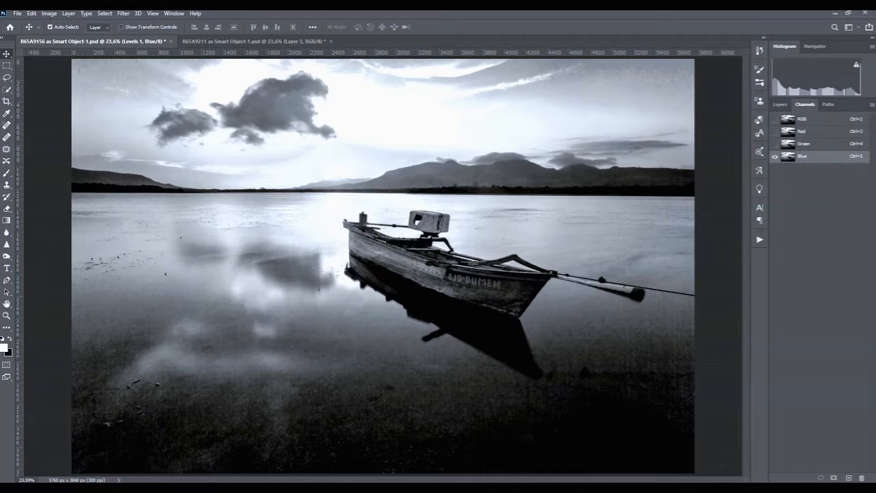
key("ctrl+4")
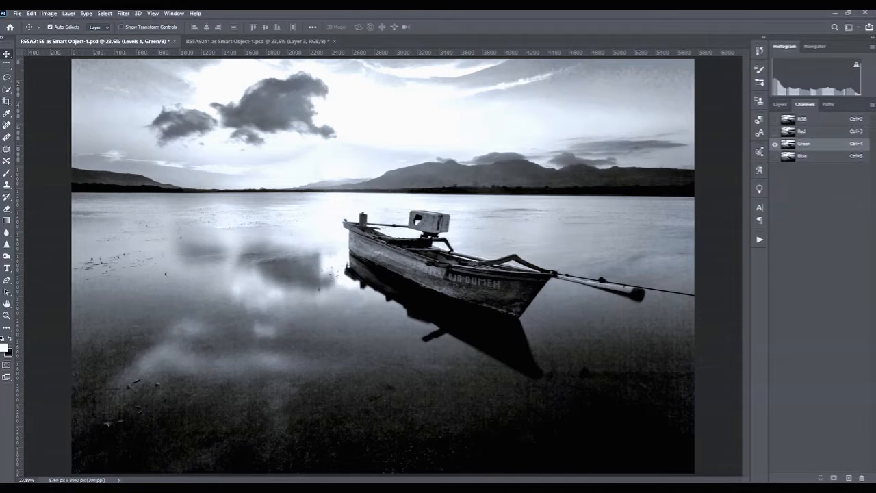
key("ctrl+3")
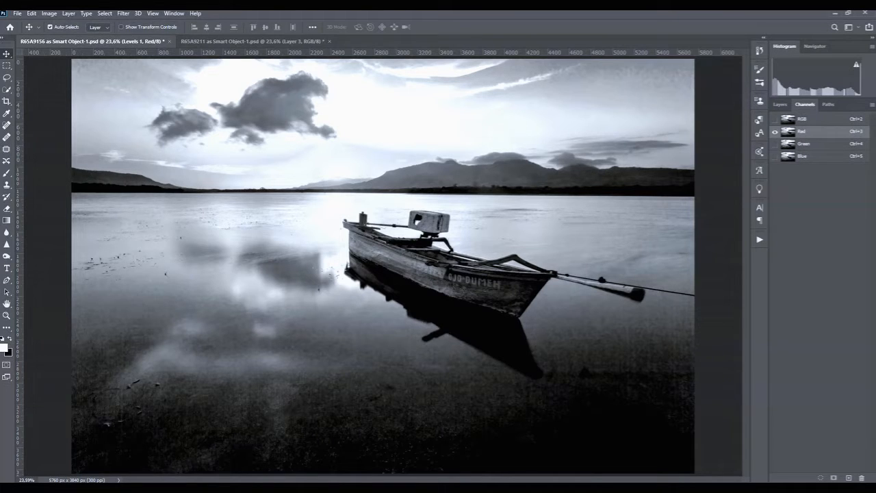
Duplicate the Red channel as a new channel named Alpha 1
right_click(804, 133)
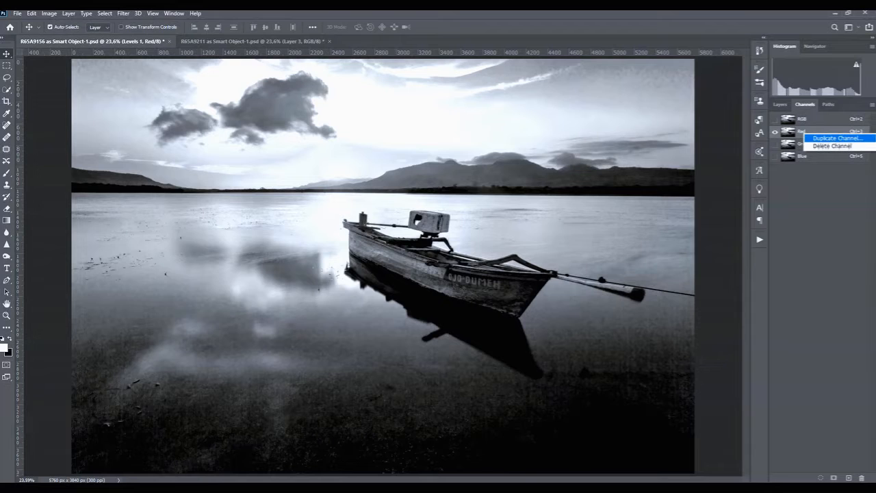
left_click(836, 138)
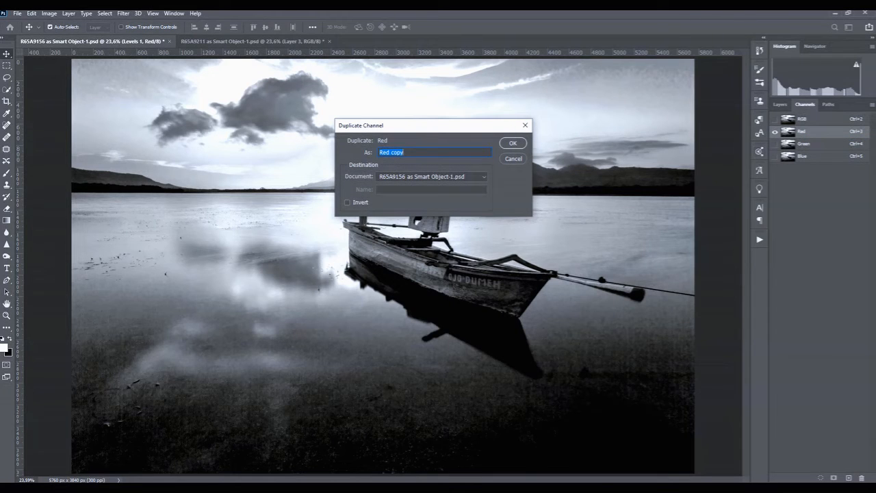
type("Alpha 1")
key("Return")
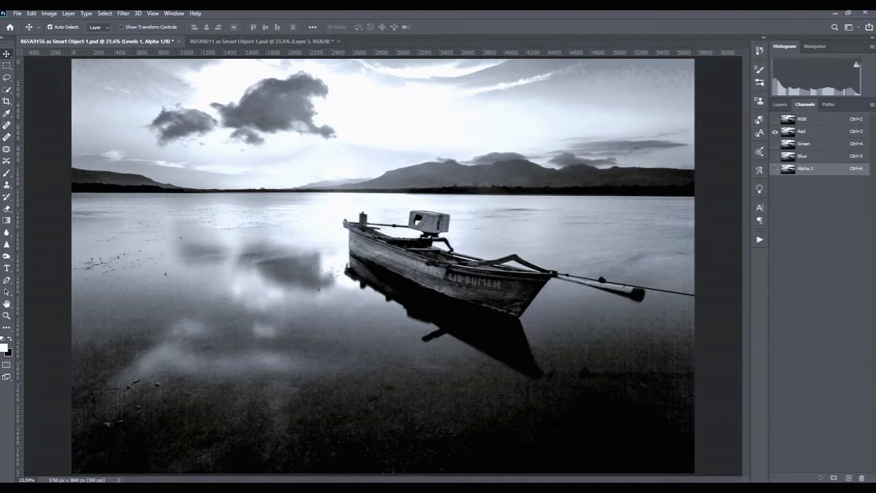
Load the Alpha 1 channel as a selection and hide the Levels 1 and Black & White 1 adjustment layers
left_click(774, 119)
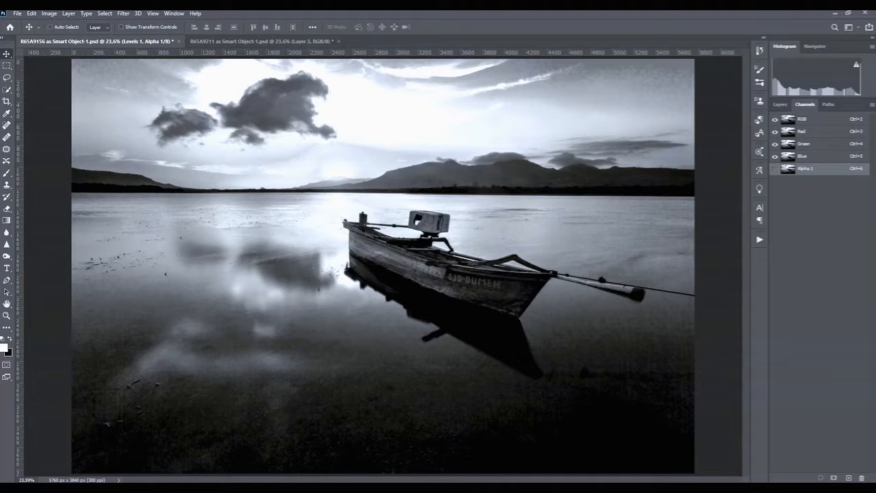
left_click(788, 168, "ctrl")
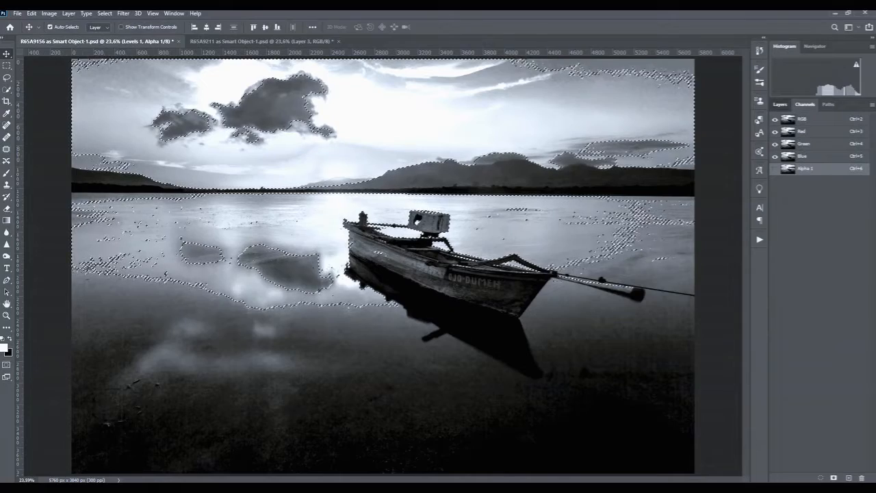
left_click(780, 105)
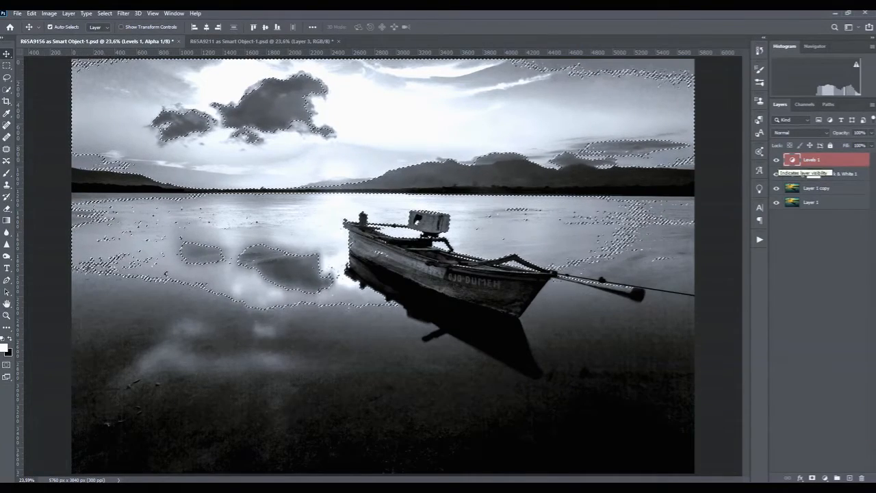
left_click(776, 159)
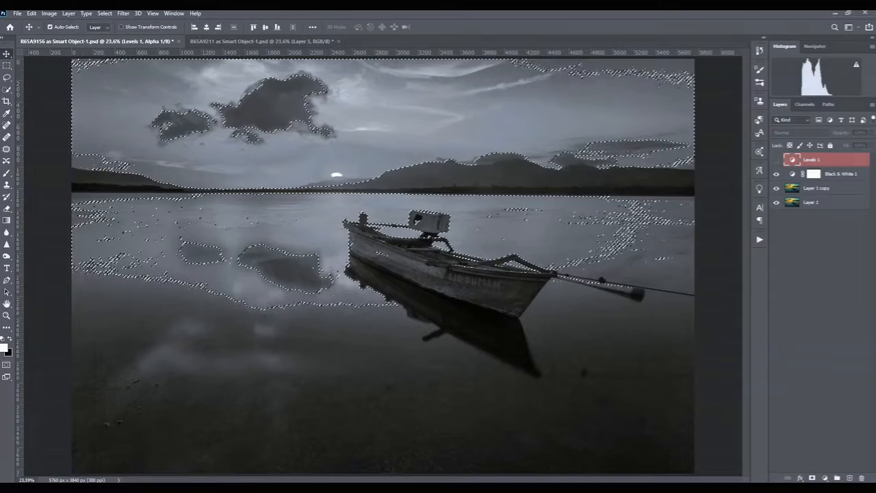
left_click(776, 174)
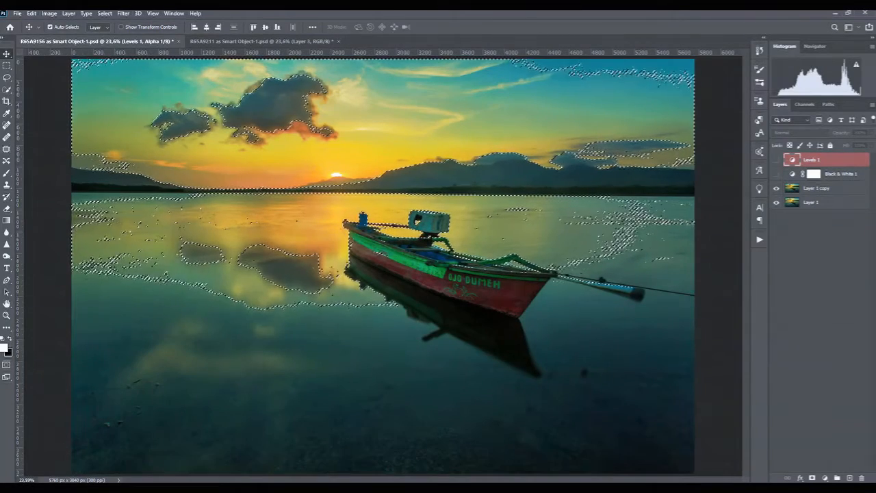
Invert the selection and delete its pixels from Layer 1 copy, checking the remaining highlights with Layer 1 hidden
left_click(819, 188)
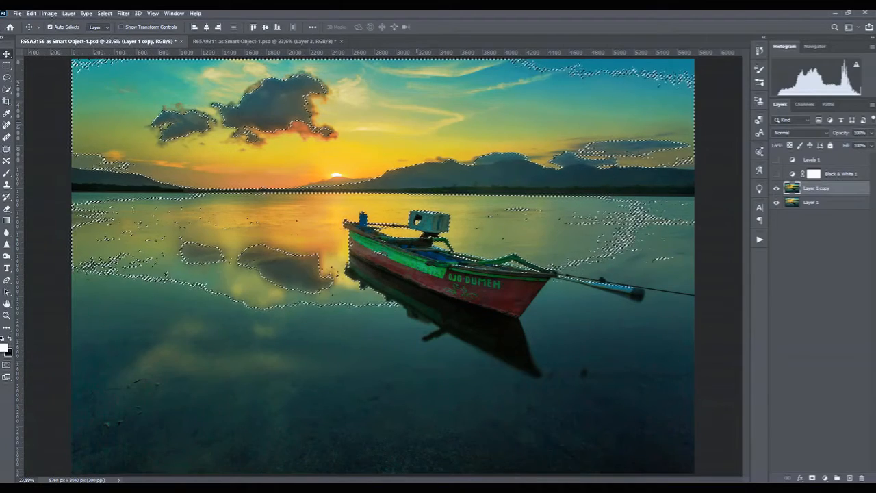
left_click(104, 14)
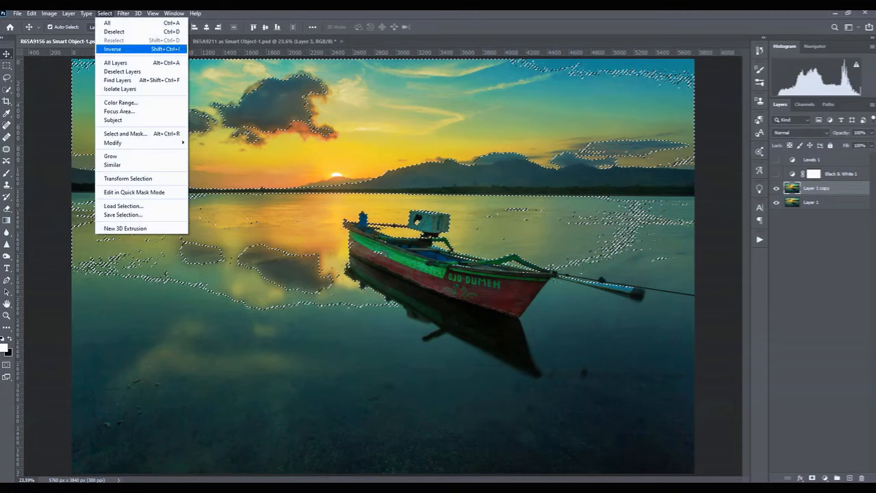
left_click(116, 48)
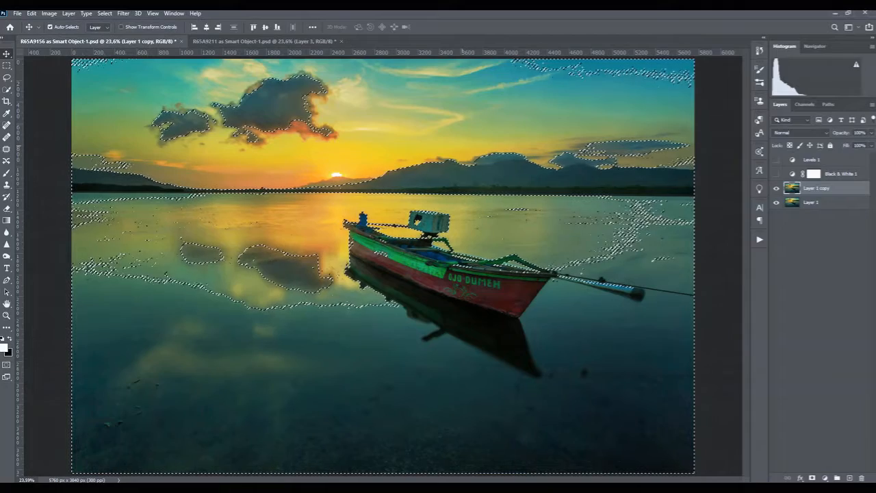
key("Delete")
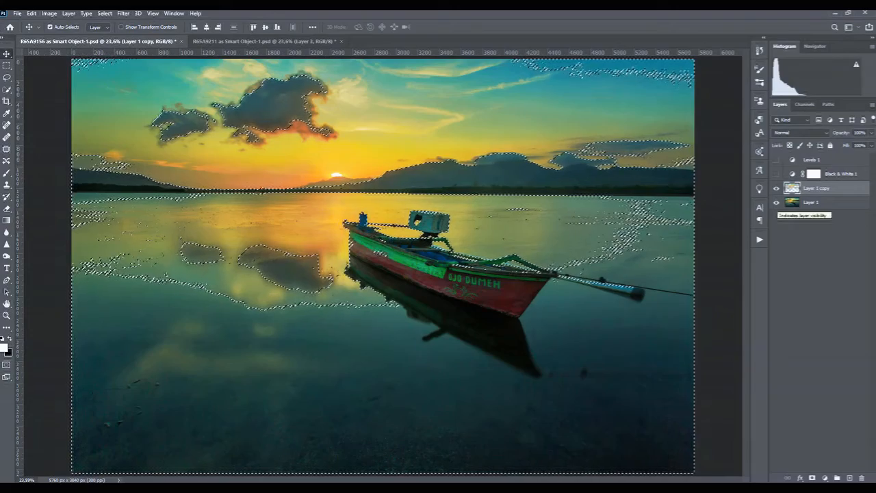
left_click(776, 202)
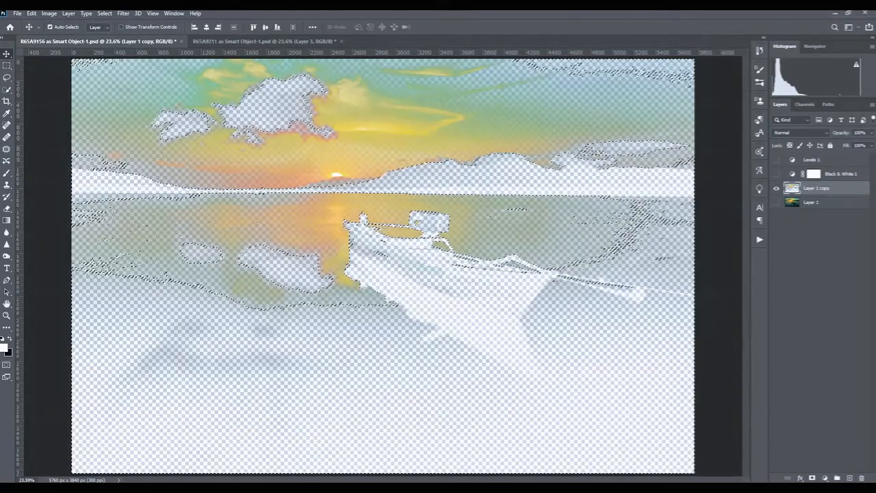
left_click(776, 202)
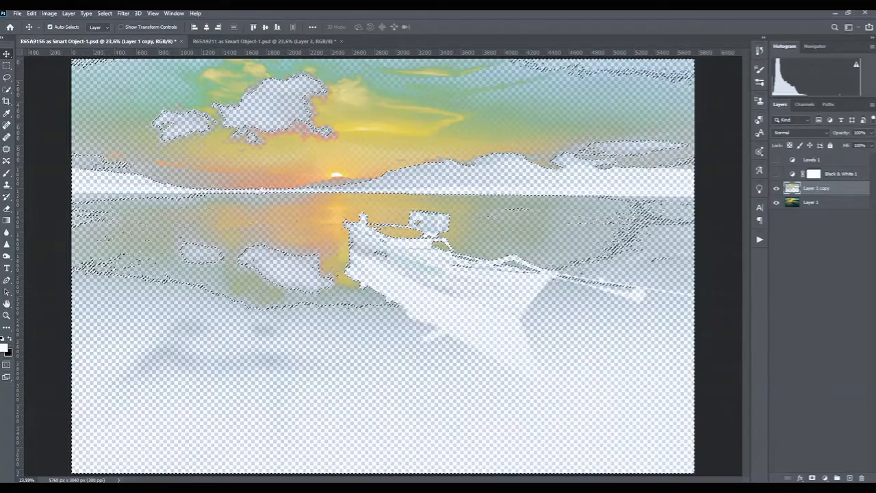
left_click(776, 201)
left_click(776, 201)
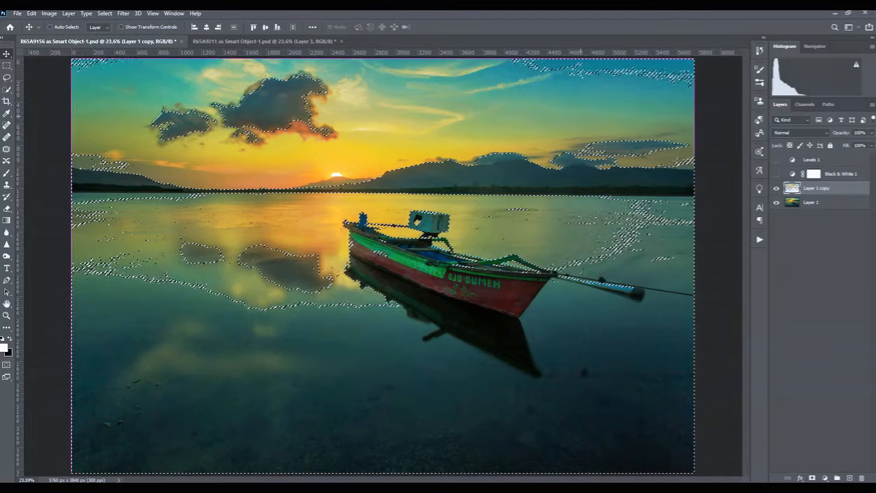
Clear the selection and convert Layer 1 copy to a Smart Object
key("ctrl+d")
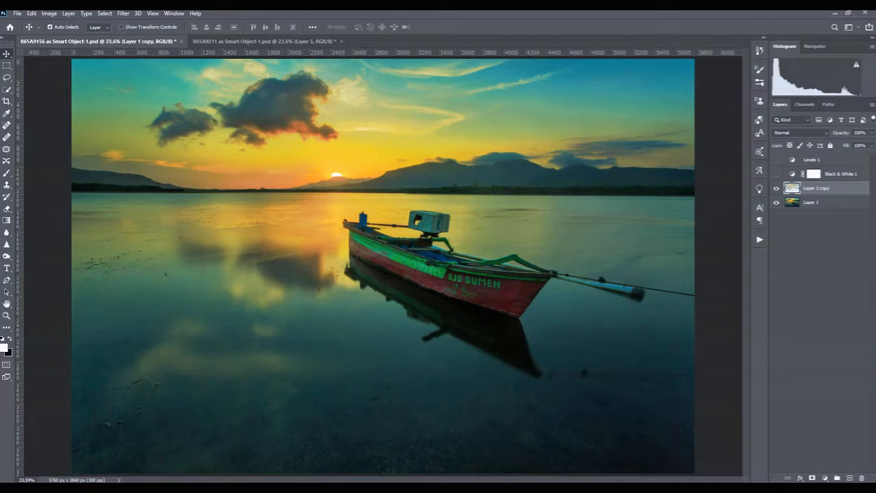
right_click(847, 188)
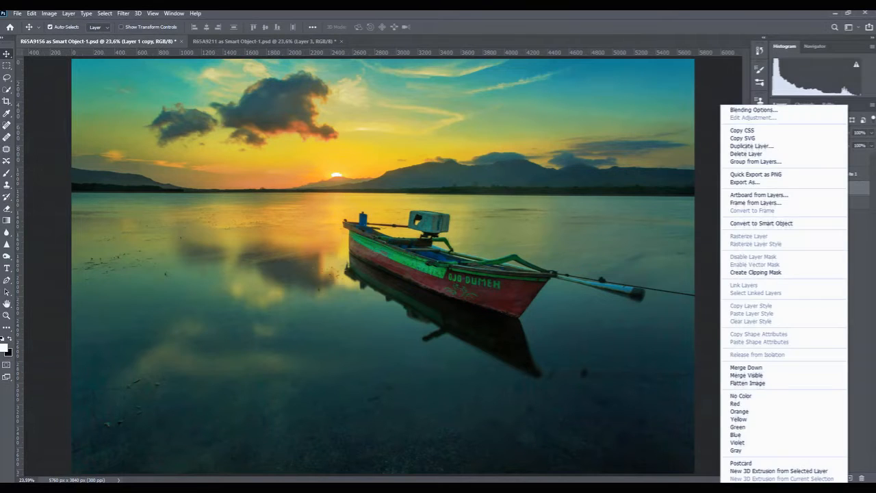
left_click(761, 223)
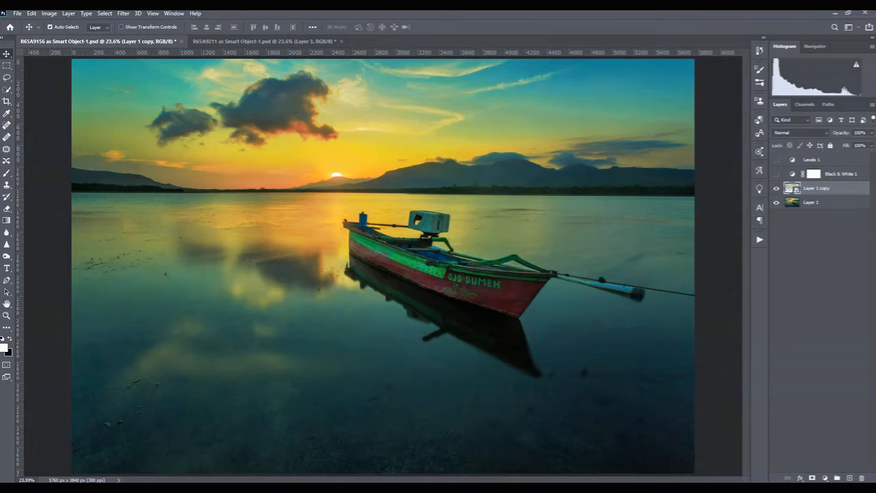
left_click(872, 104)
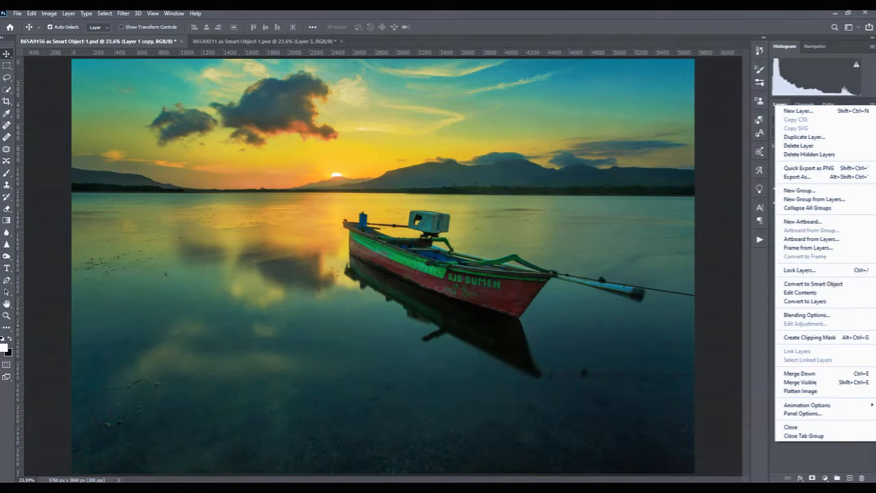
key("Escape")
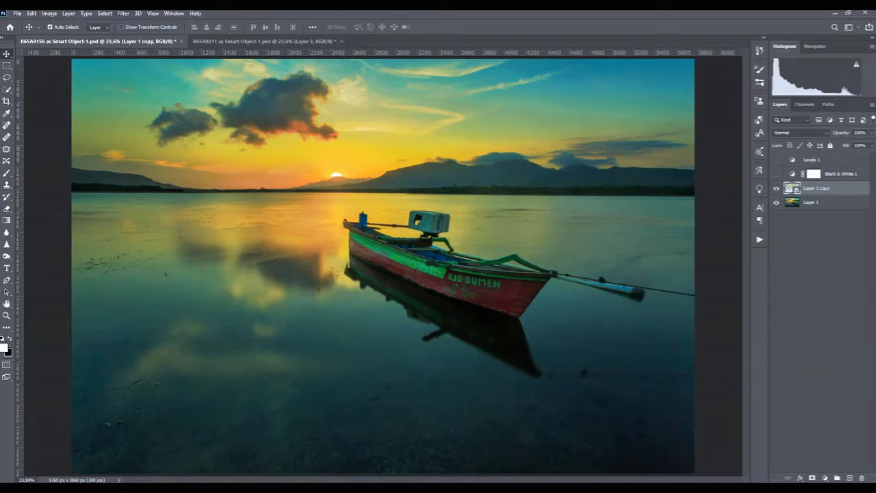
Apply a Gaussian Blur smart filter with a radius of 75 pixels to Layer 1 copy
left_click(124, 14)
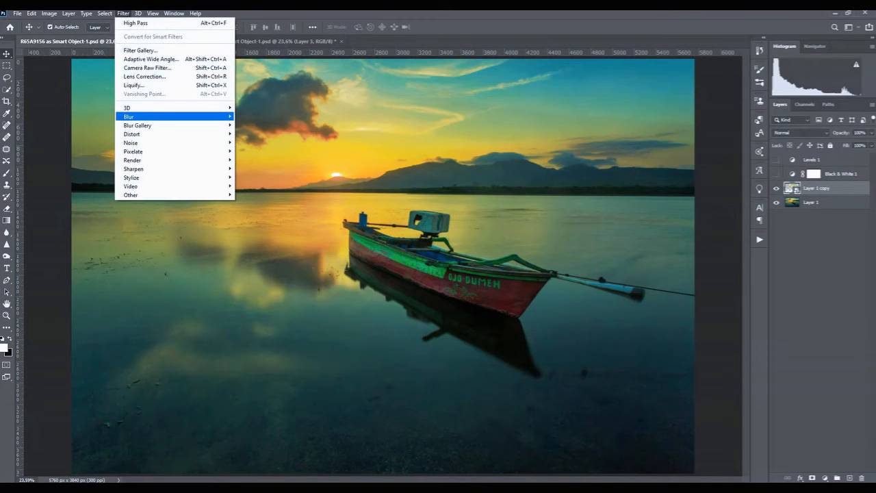
mouse_move(137, 117)
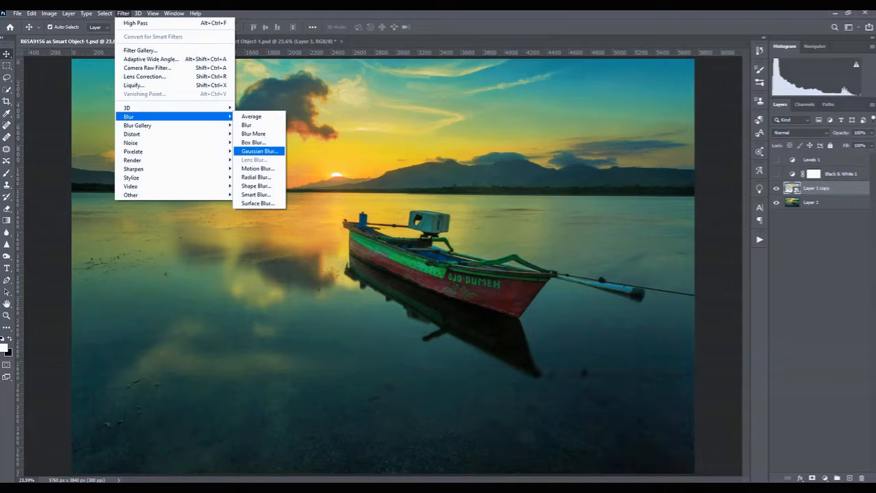
left_click(259, 151)
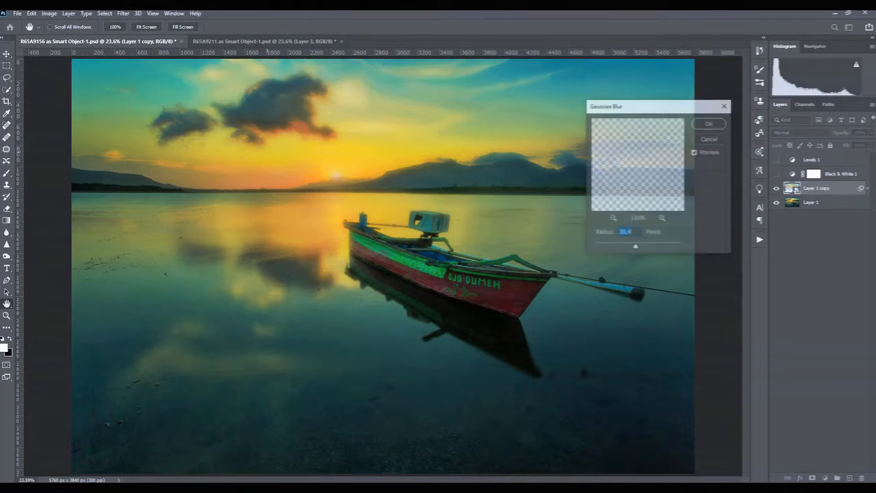
left_click_drag(635, 248, 641, 248)
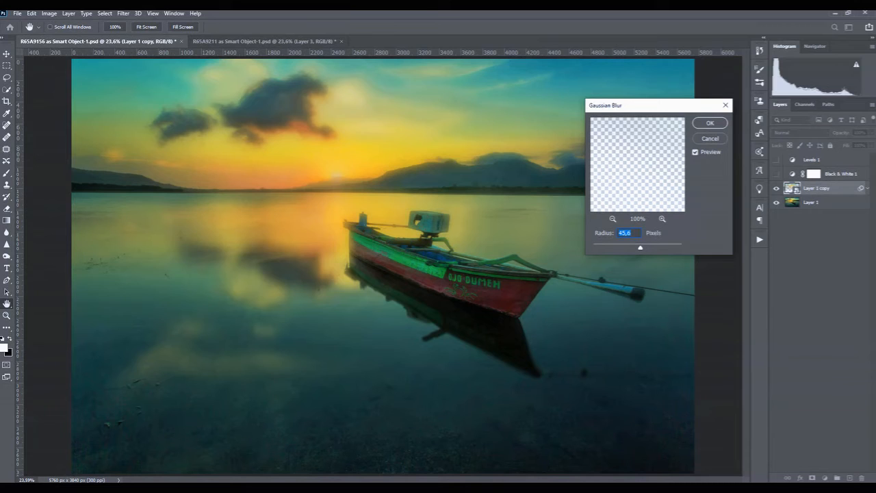
left_click_drag(640, 248, 664, 248)
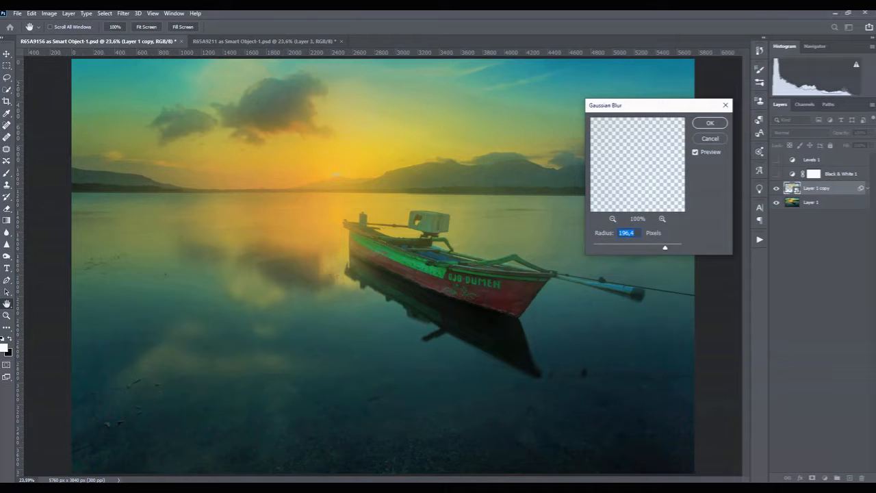
type("110")
key("Tab")
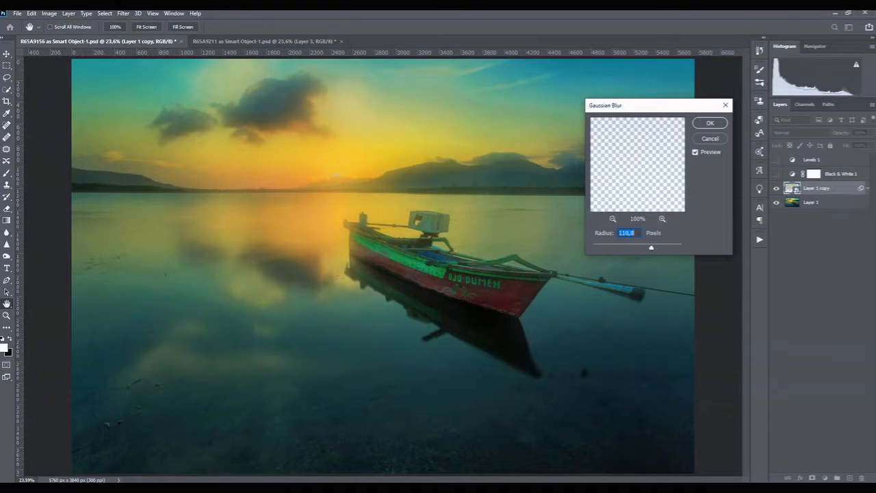
mouse_move(650, 247)
left_mouse_down()
mouse_move(638, 247)
mouse_move(647, 248)
left_mouse_up()
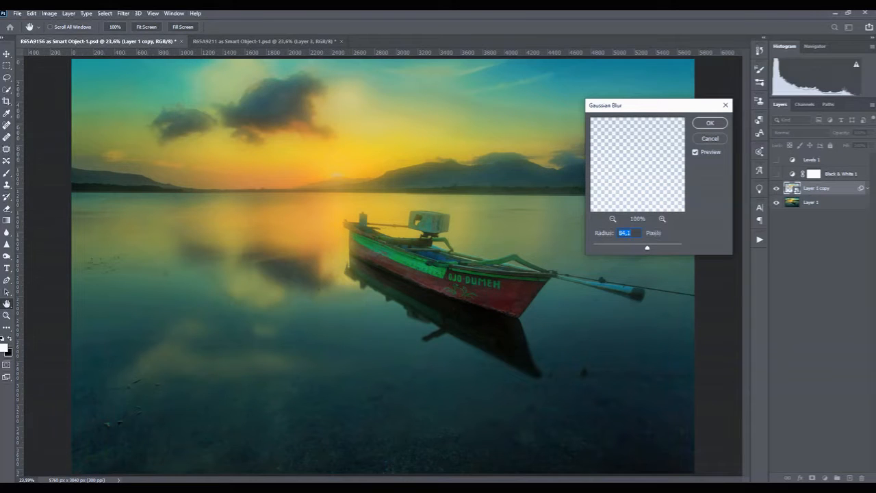
left_click_drag(647, 247, 643, 248)
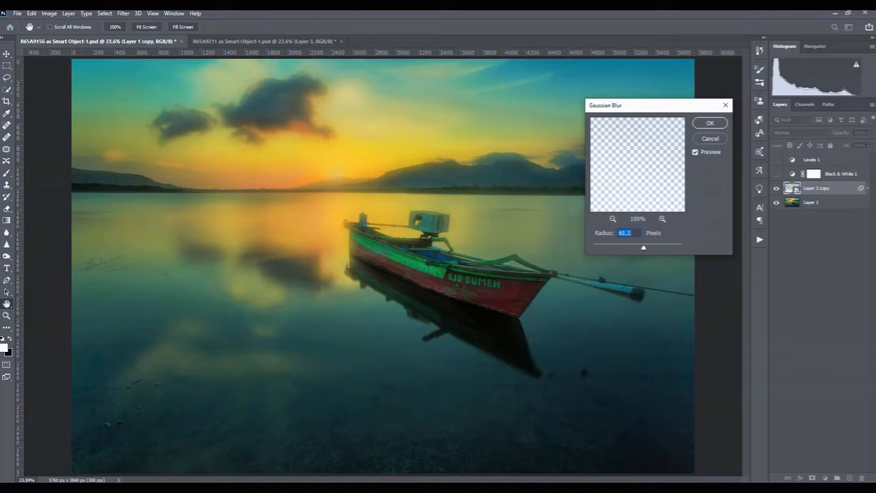
type("70")
type("75")
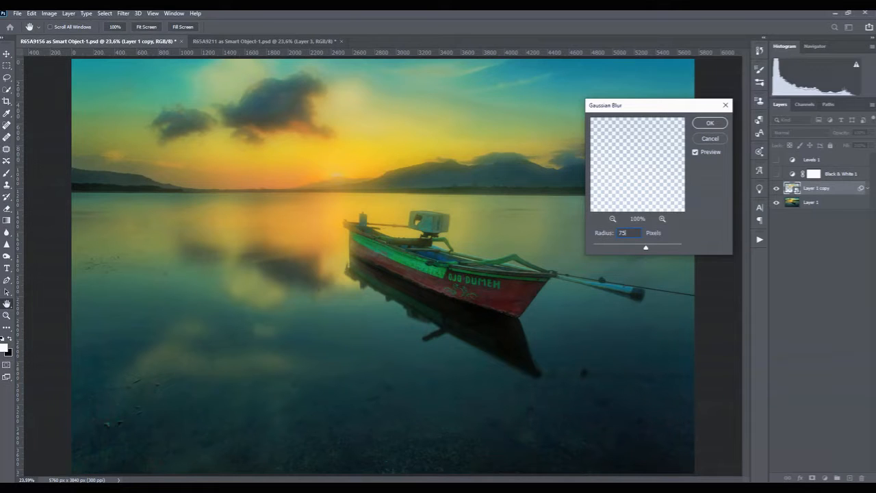
key("Return")
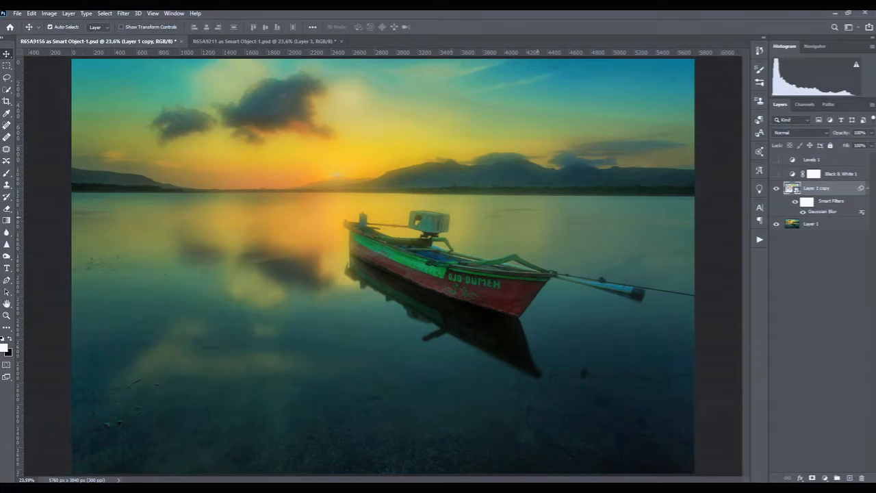
Compare the photo with Layer 1 copy hidden and shown, first as a whole and then close up on the boat
left_click(776, 188)
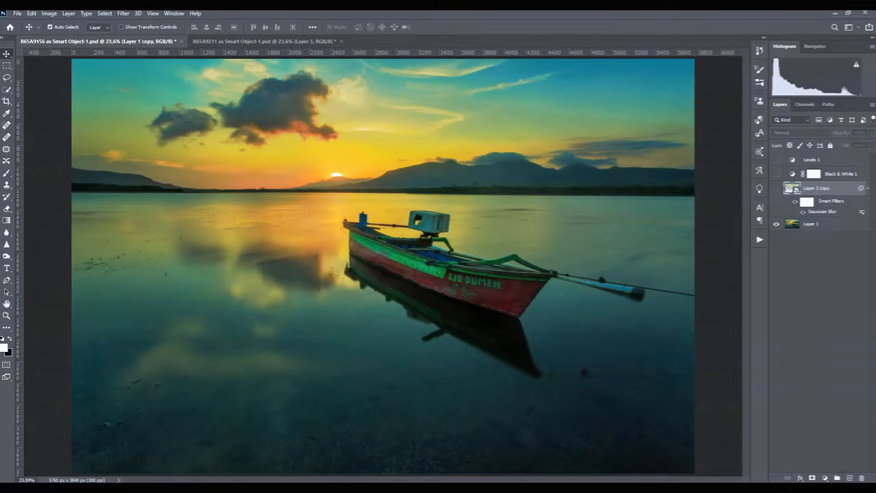
left_click(776, 188)
left_click(776, 188)
left_click(776, 188)
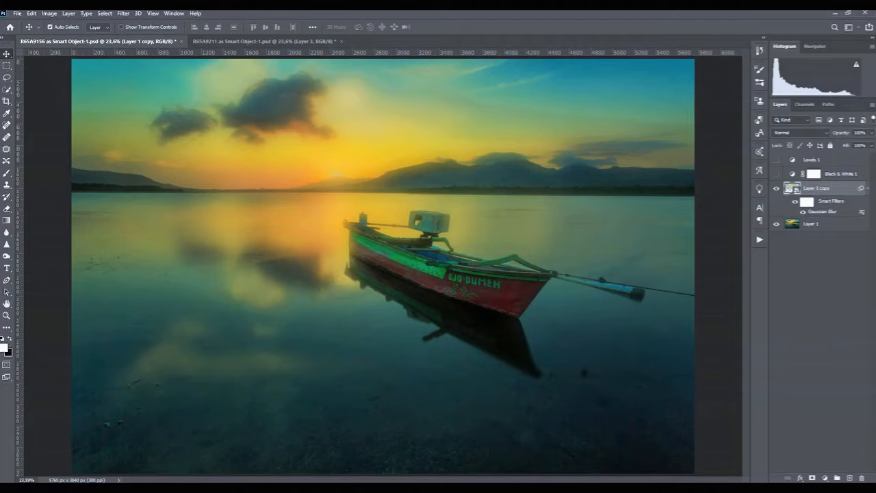
key("ctrl")
key("ctrl+plus")
key("ctrl+plus")
key("ctrl+plus")
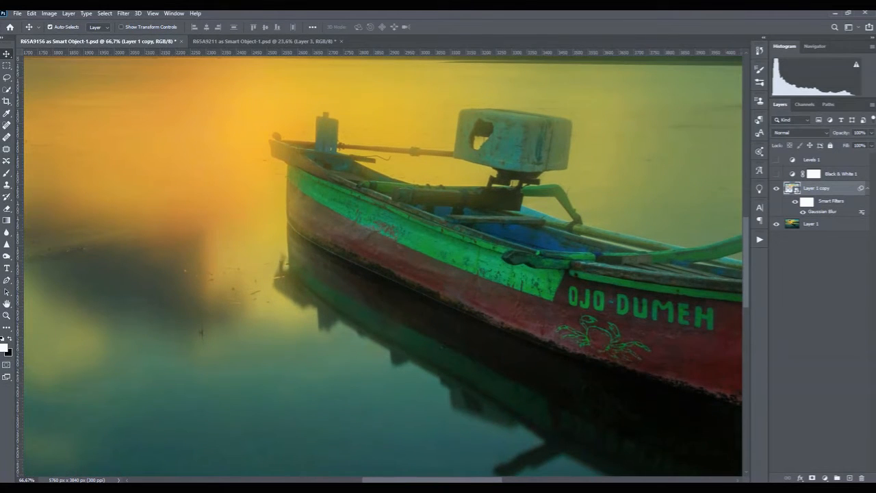
left_click(776, 189)
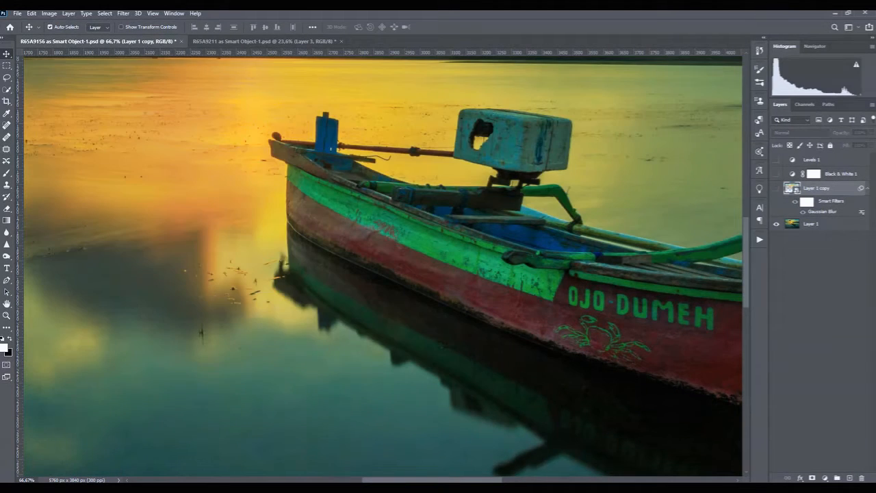
left_click(776, 188)
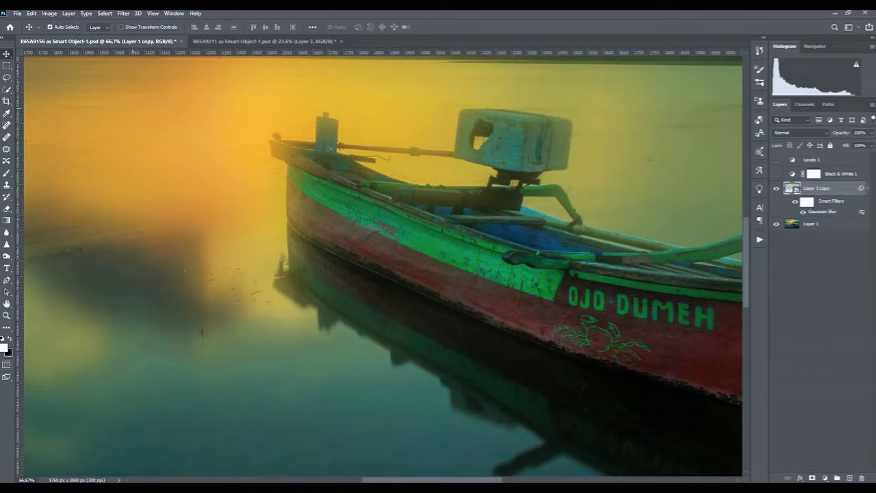
left_click(776, 188)
left_click(776, 188)
left_click(776, 189)
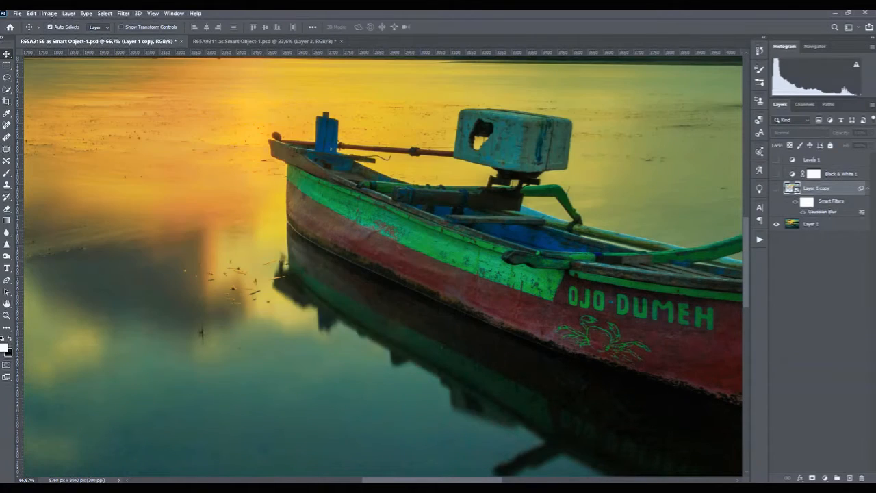
left_click(776, 188)
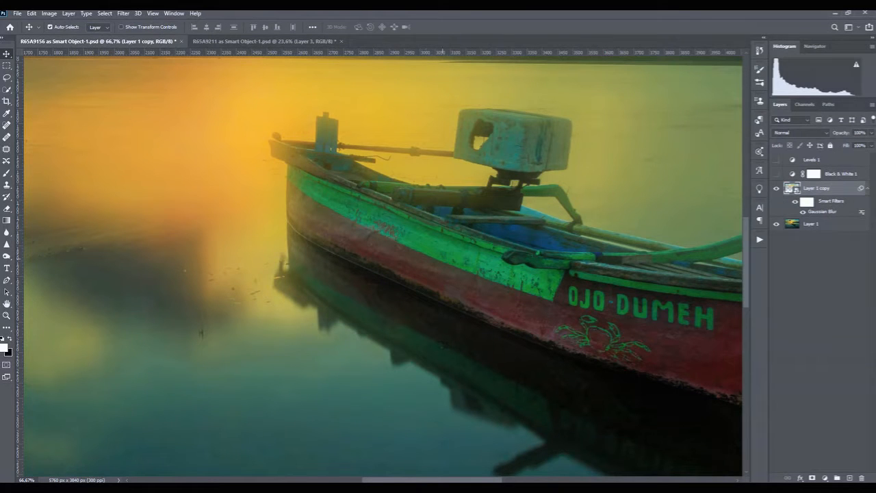
Inspect the blur effect along the full length of the boat, comparing it with and without Layer 1 copy
scroll(383, 267, "right", 8)
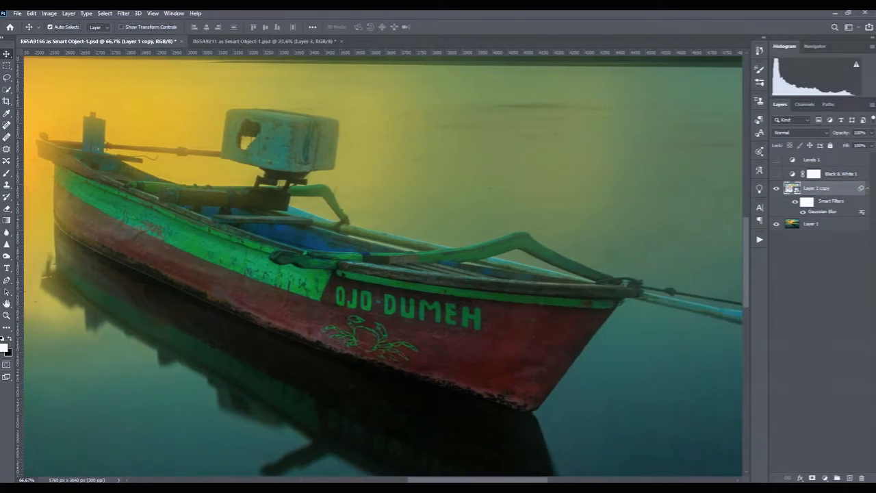
scroll(383, 267, "left", 7)
scroll(383, 266, "right", 4)
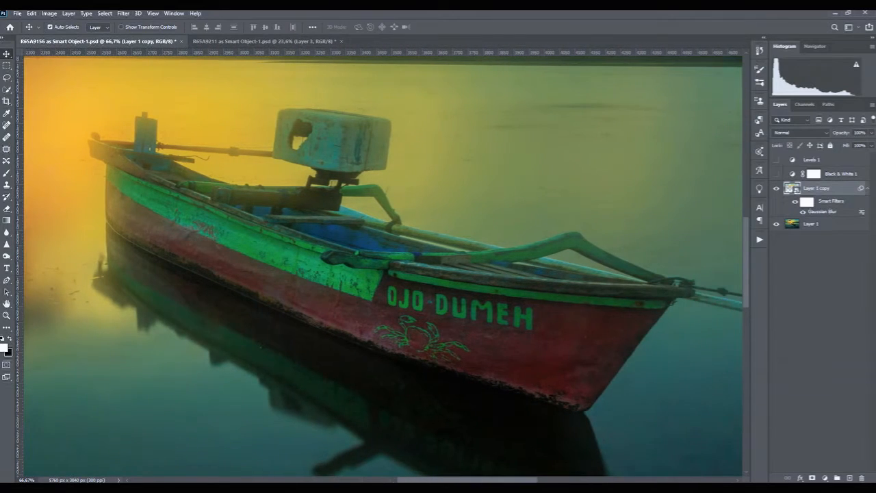
scroll(384, 267, "left", 8)
scroll(383, 267, "right", 6)
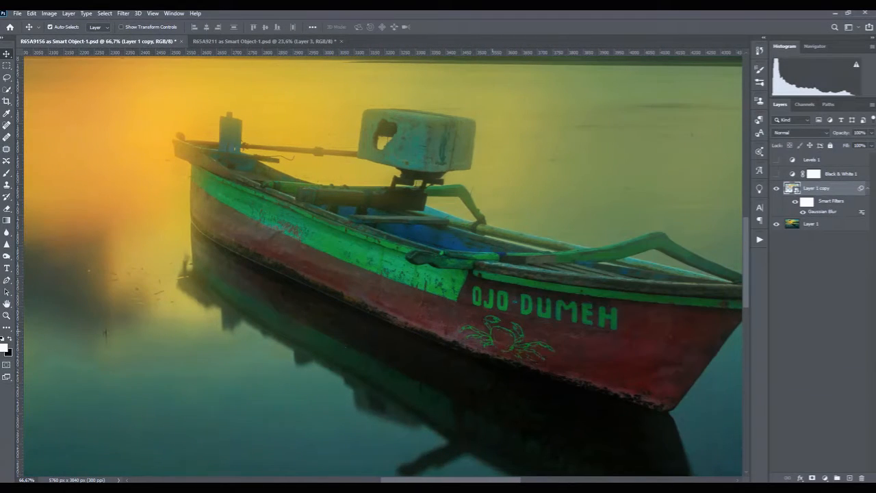
left_click(776, 188)
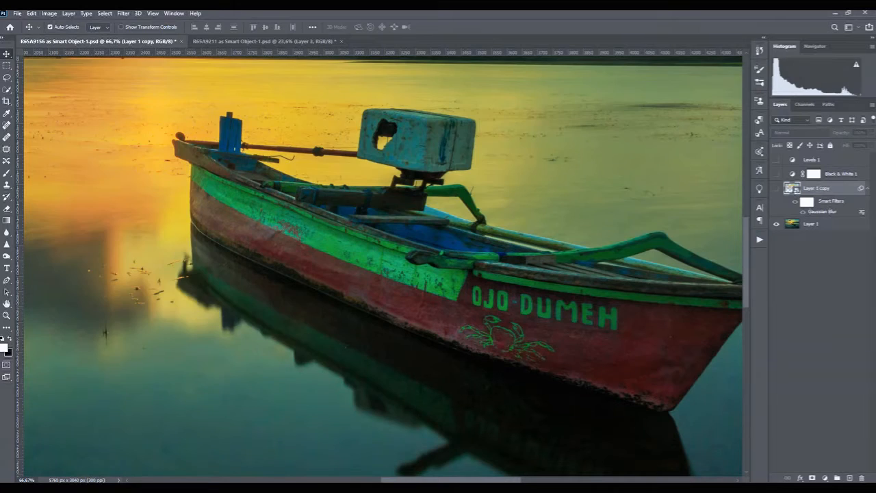
left_click(776, 188)
left_click(776, 189)
left_click(776, 188)
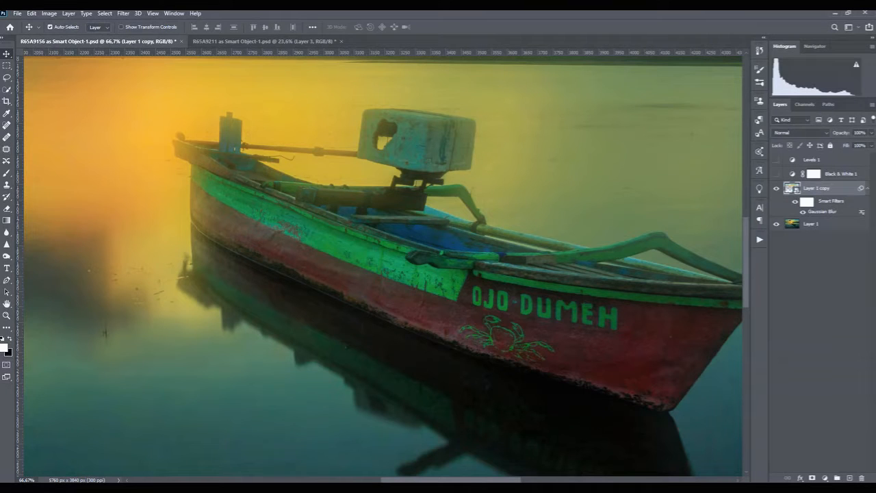
Duplicate Layer 1 to the position directly above Layer 1 copy and convert the duplicate to a Smart Object
left_click(812, 223)
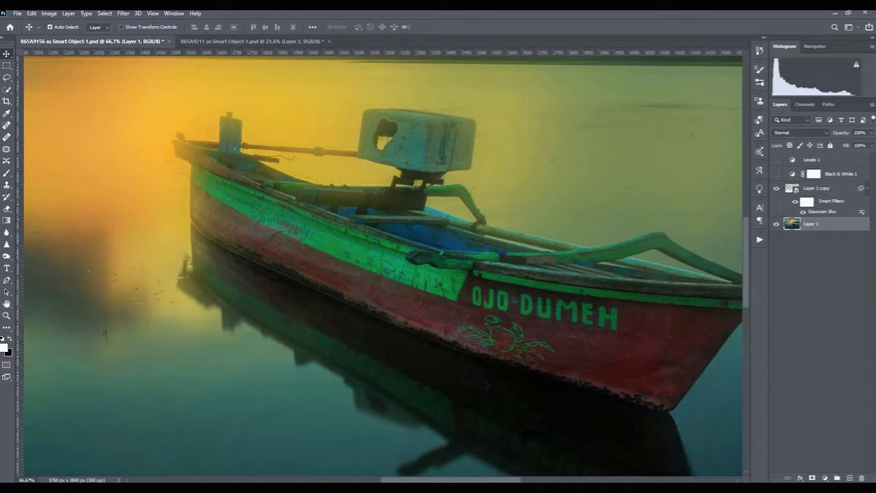
left_click_drag(815, 225, 849, 478)
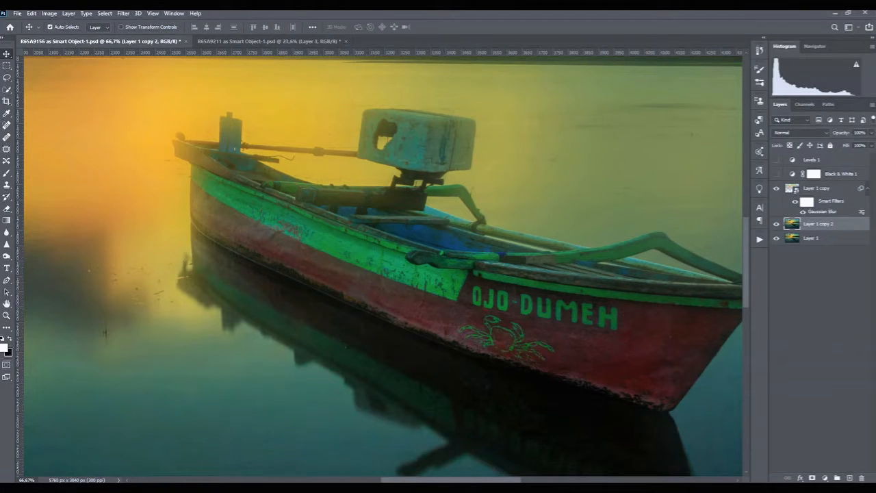
left_click_drag(818, 224, 793, 189)
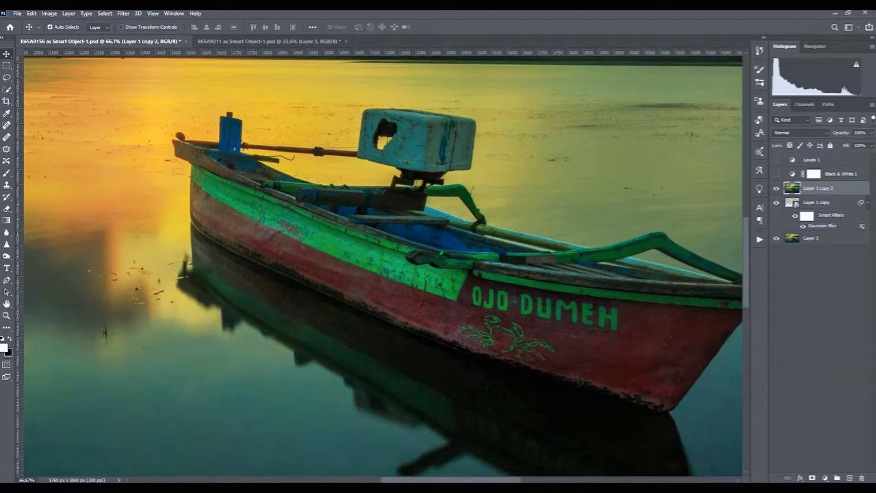
right_click(847, 188)
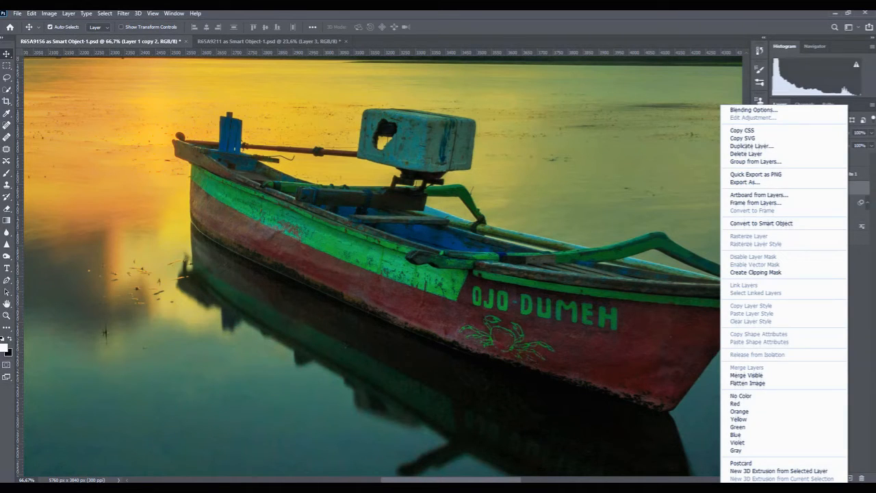
left_click(761, 223)
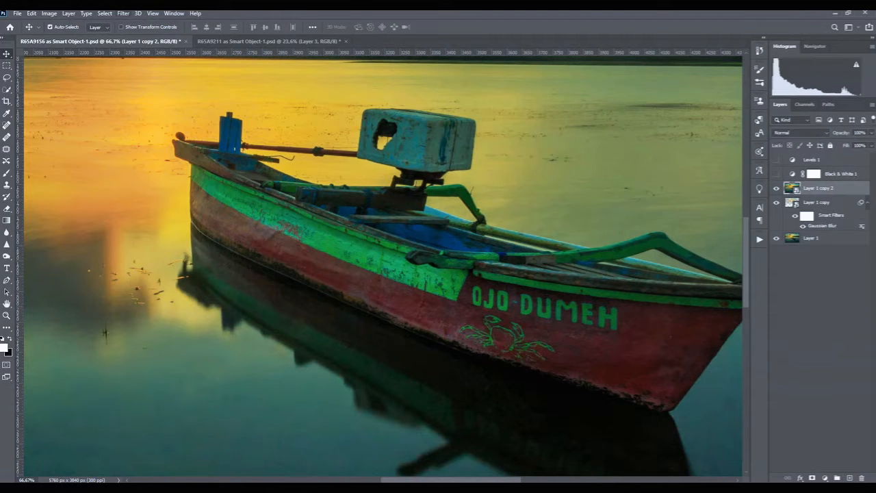
Apply a High Pass filter with a 2.2-pixel radius to Layer 1 copy 2 and set its blending mode to Overlay
left_click(123, 14)
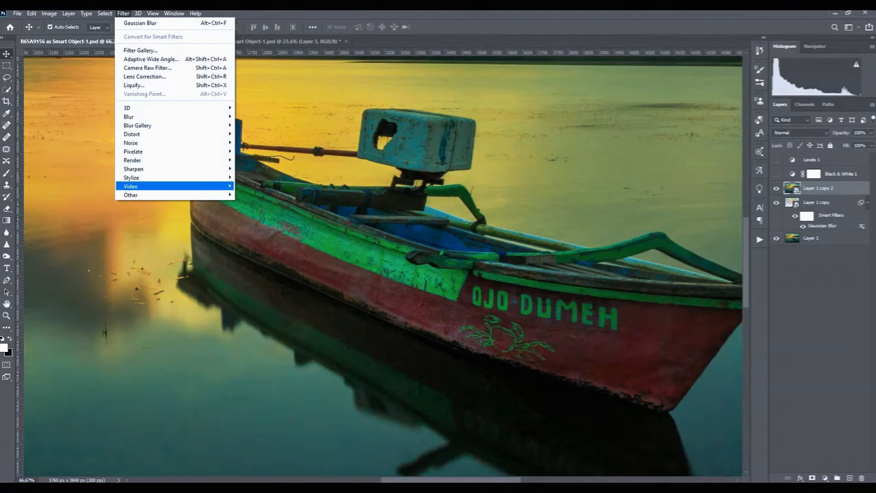
mouse_move(130, 195)
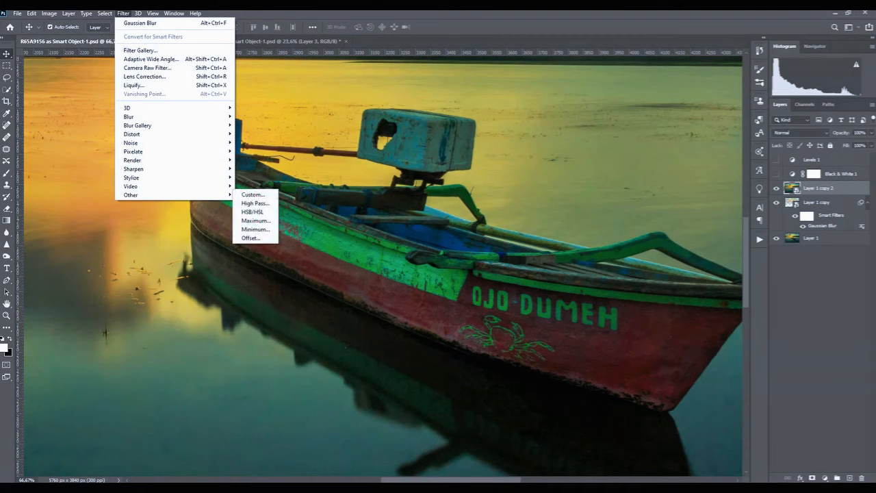
left_click(254, 201)
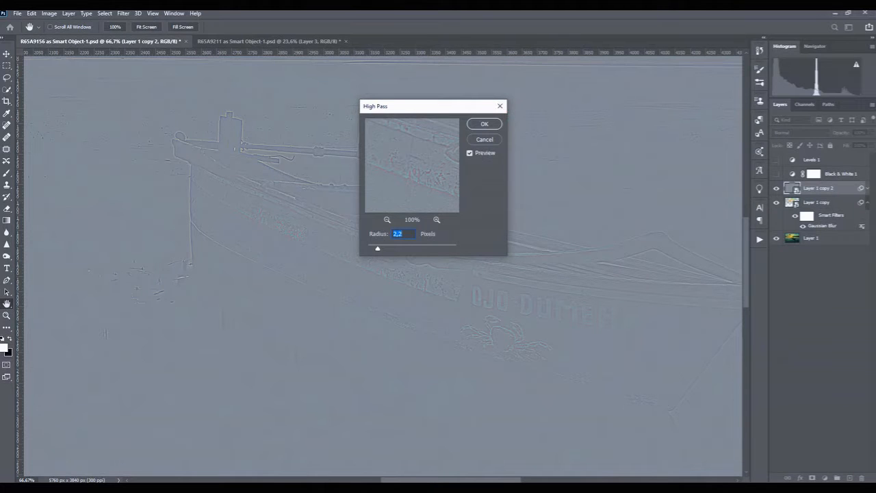
left_click(484, 124)
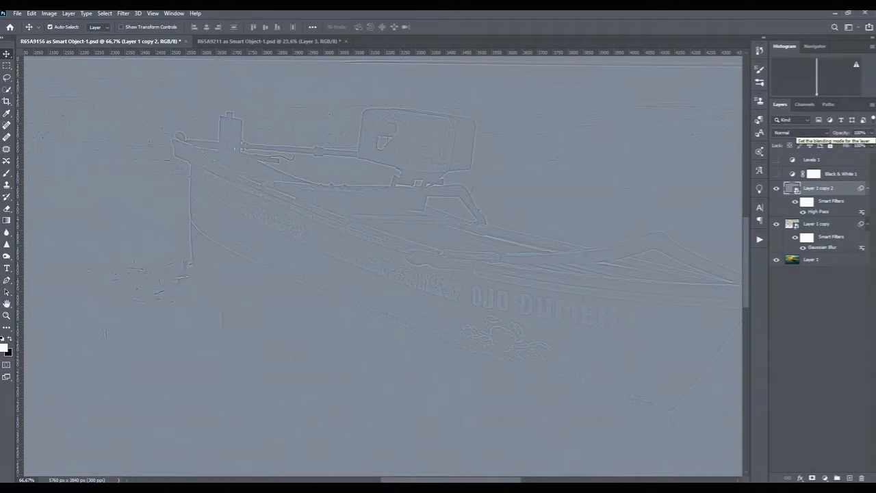
left_click(797, 133)
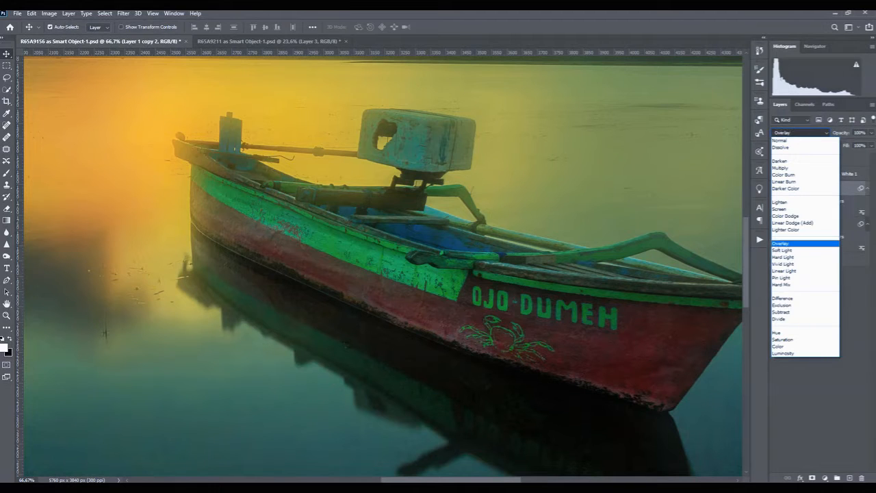
left_click(781, 243)
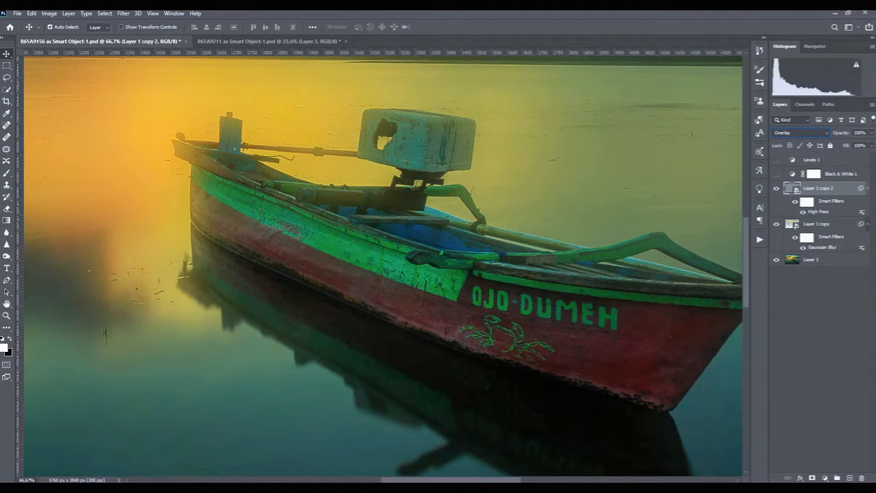
Compare the boat's hull close up with Layer 1 copy 2 hidden and shown, and inspect the sharpening toward the outer end
left_click(776, 188)
key("ctrl+plus")
key("ctrl+plus")
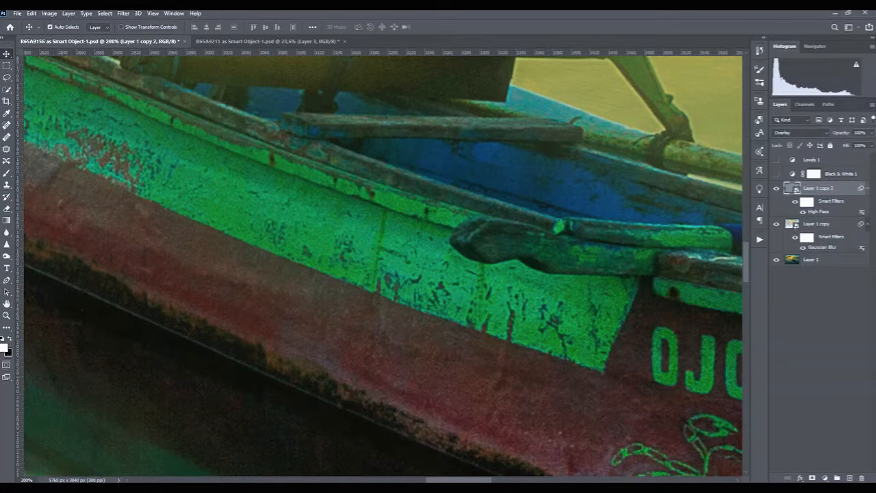
left_click(776, 188)
left_click(776, 188)
left_click(776, 188)
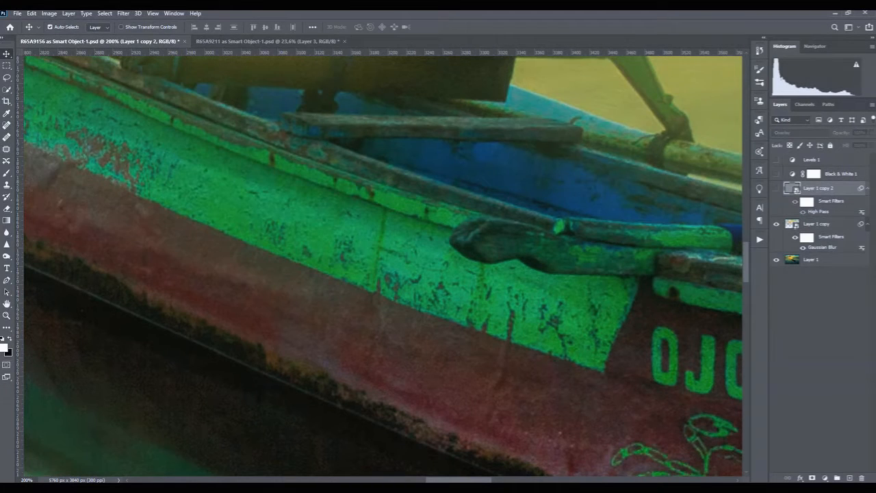
left_click(776, 188)
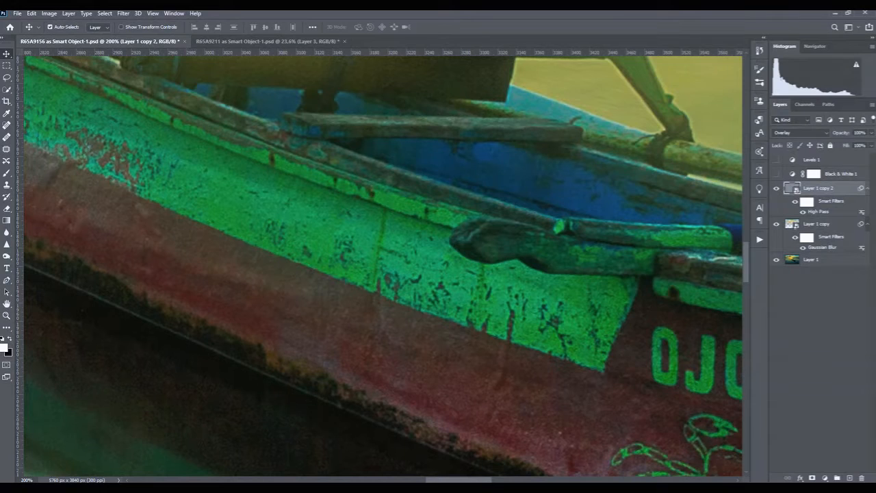
left_click(776, 189)
left_click(776, 188)
left_click_drag(288, 206, 713, 383)
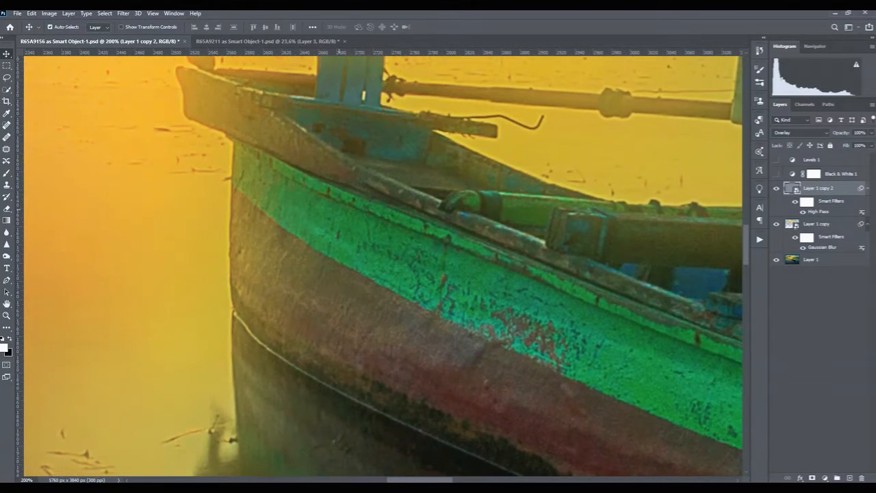
left_click_drag(340, 205, 349, 217)
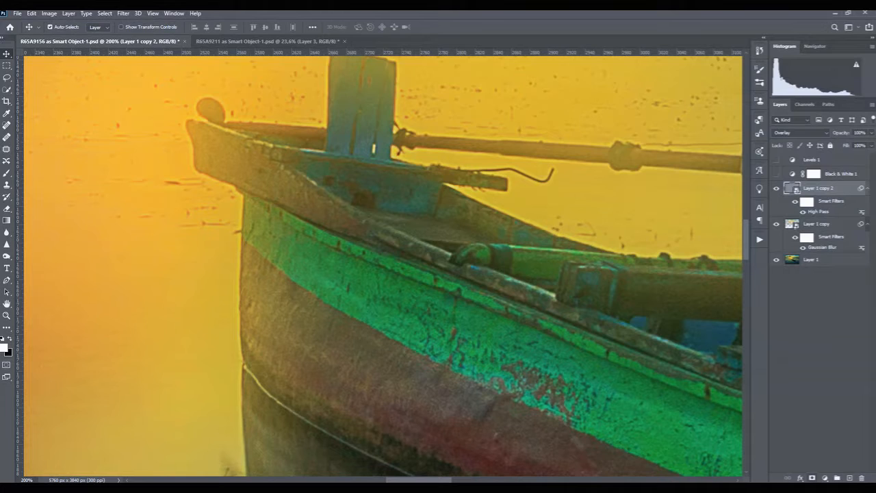
Add a layer mask to Layer 1 copy 2 and invert it to black
left_click(812, 478)
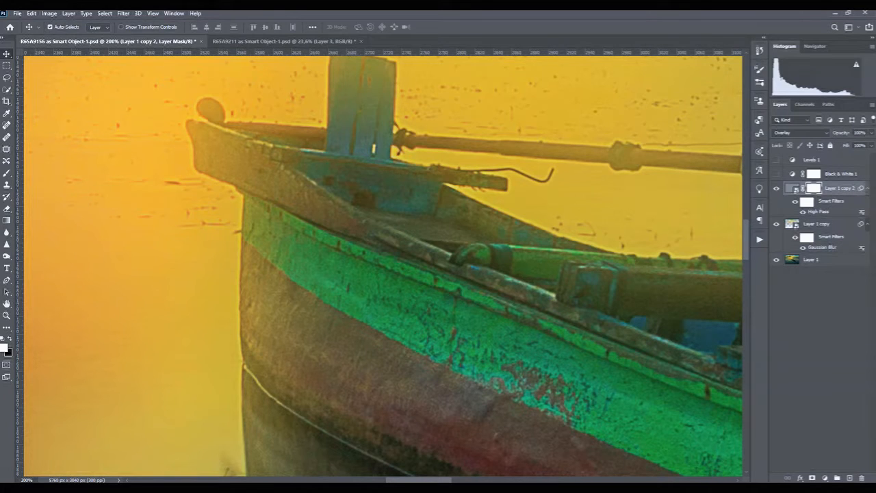
left_click(105, 13)
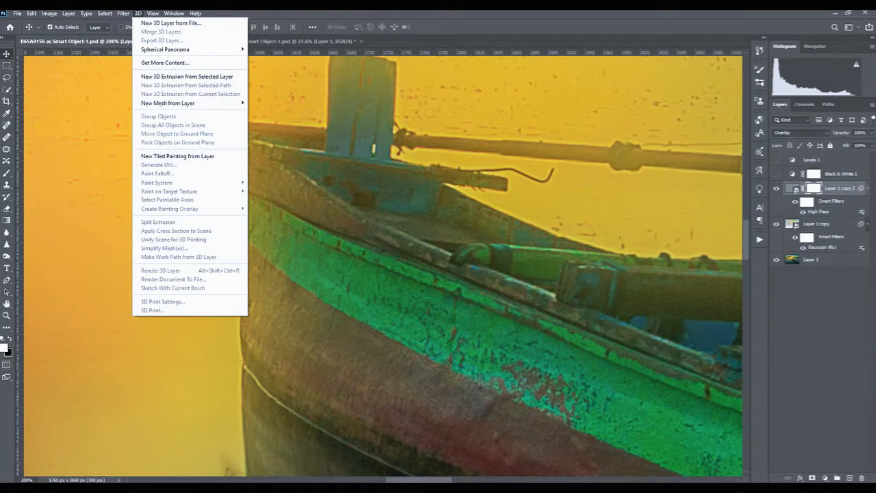
key("Escape")
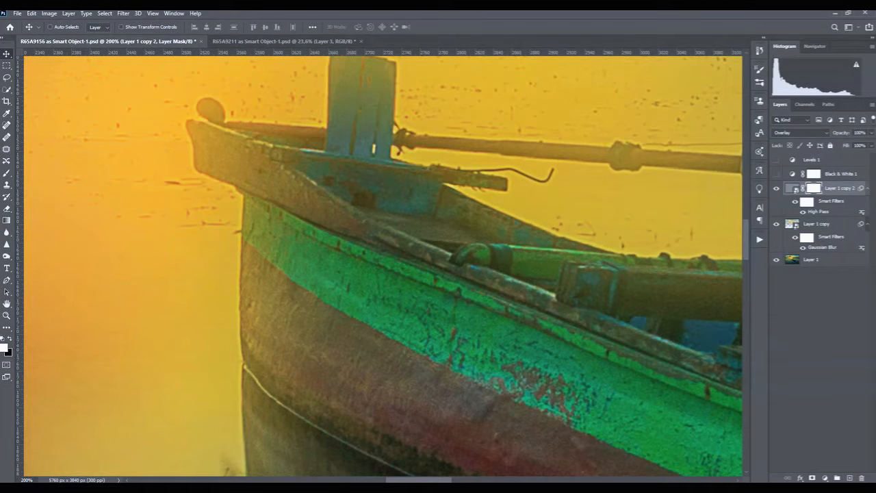
key("ctrl+i")
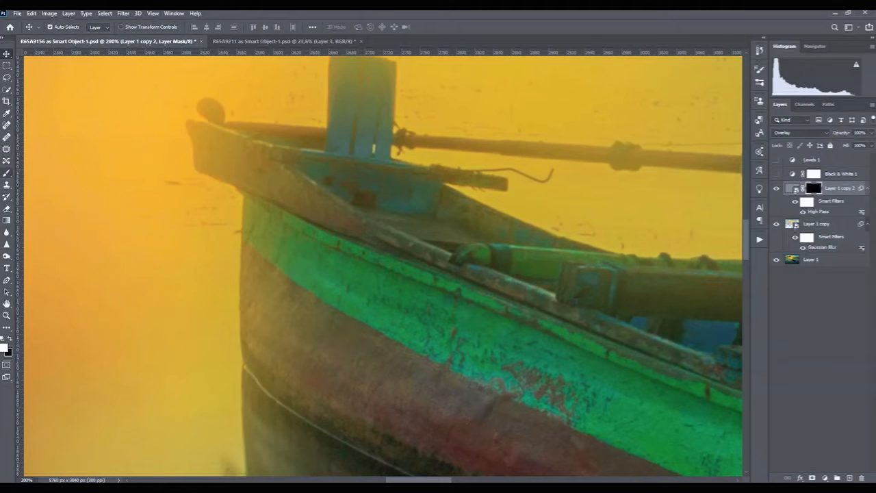
Set up a soft white Brush at size 100 with 14% flow for painting the boat's detail back on the mask
key("b")
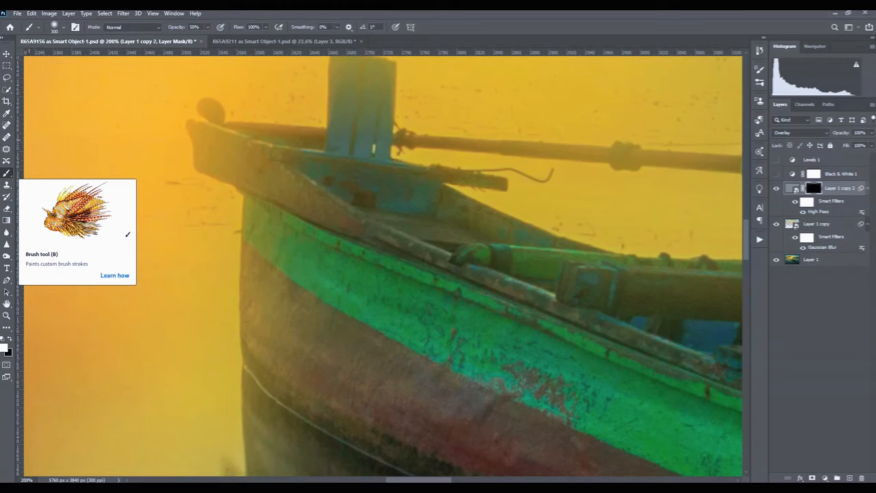
left_click(63, 27)
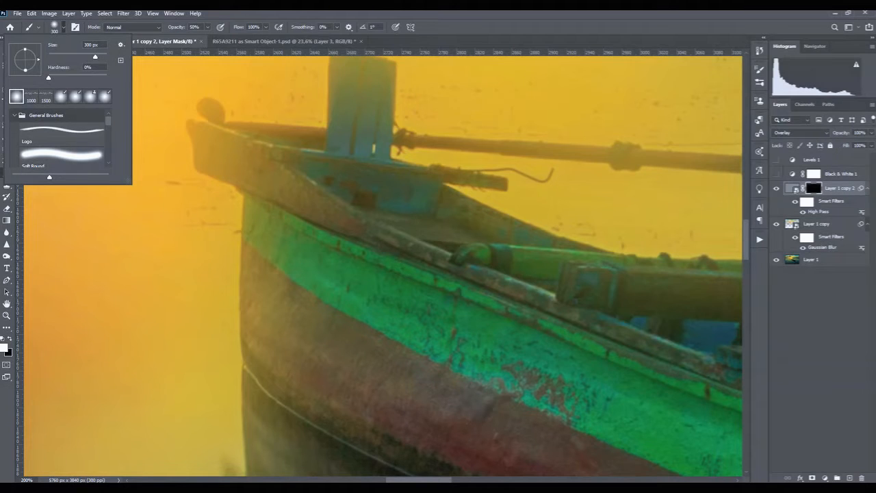
key("Escape")
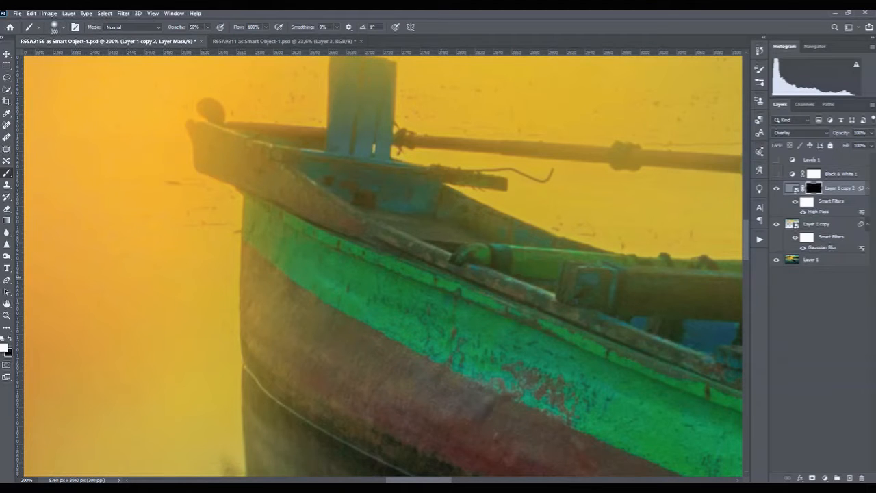
key("ctrl+minus")
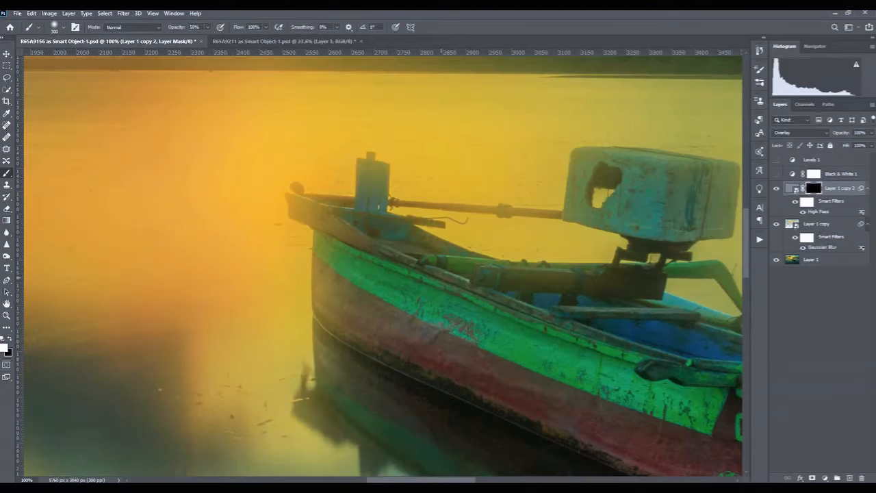
key("ctrl+minus")
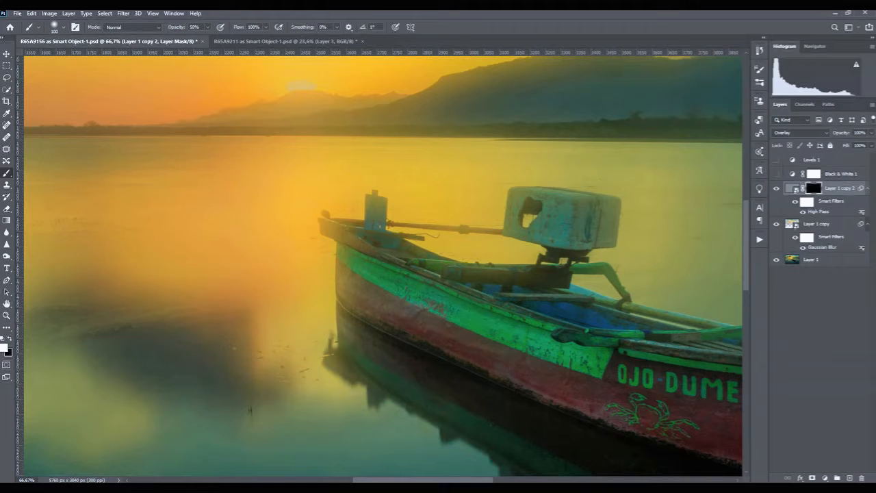
left_click(265, 27)
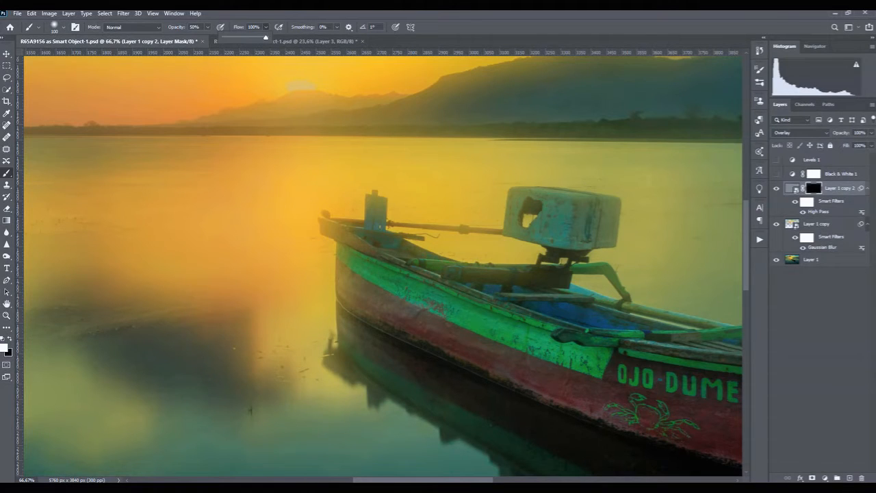
left_click_drag(265, 37, 231, 37)
key("Return")
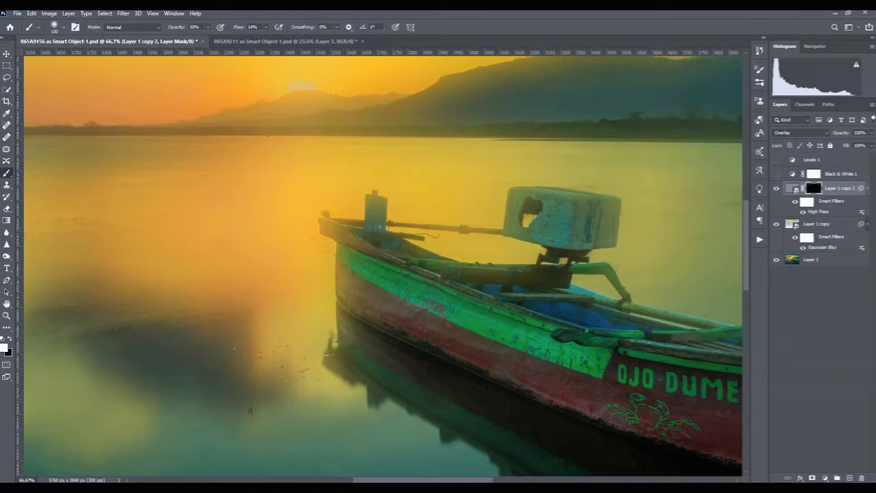
left_click_drag(579, 351, 305, 280)
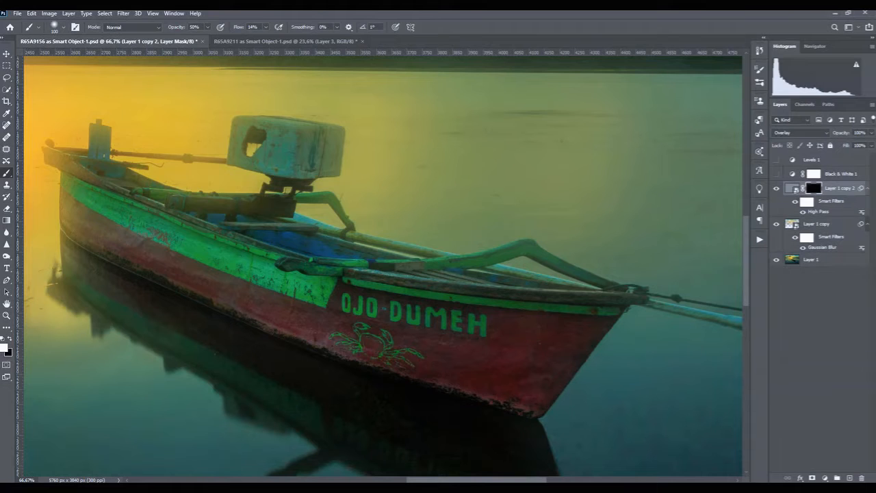
Delete the hidden Levels 1 and Black & White 1 adjustment layers, and group Layer 1 copy 2 with Layer 1 copy
key("ctrl+0")
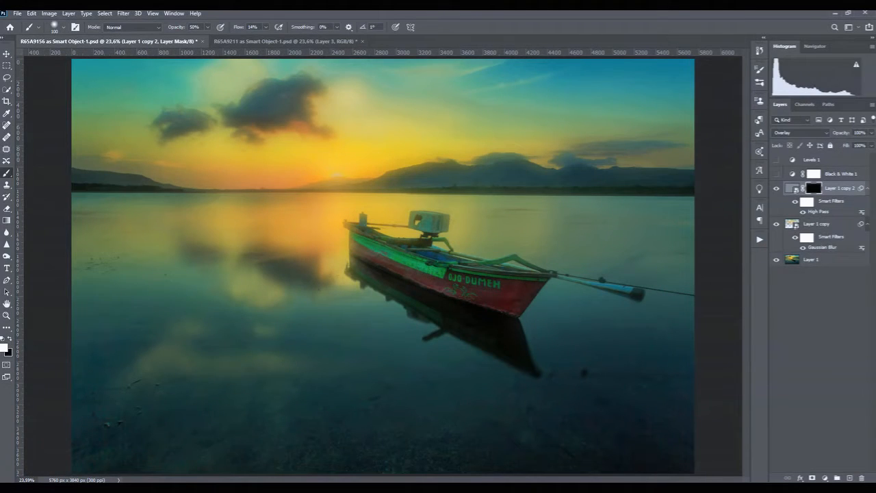
left_click(817, 223, "shift")
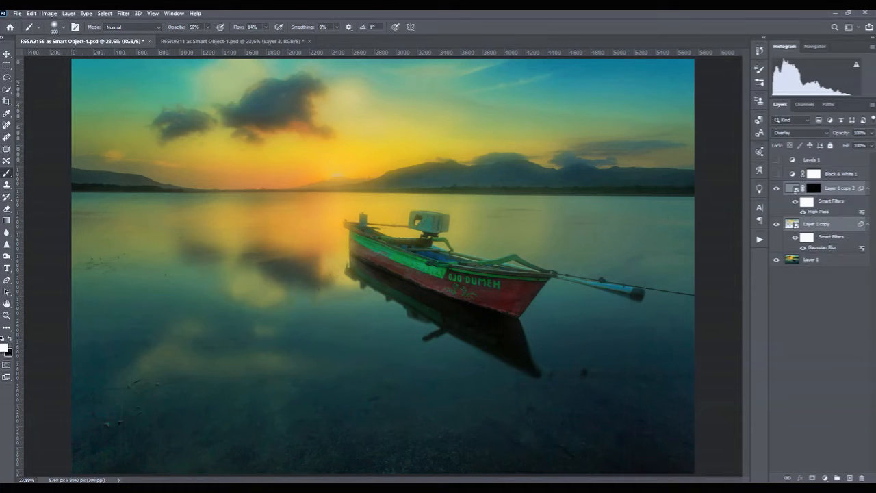
left_click_drag(815, 159, 861, 476)
left_click_drag(839, 159, 861, 478)
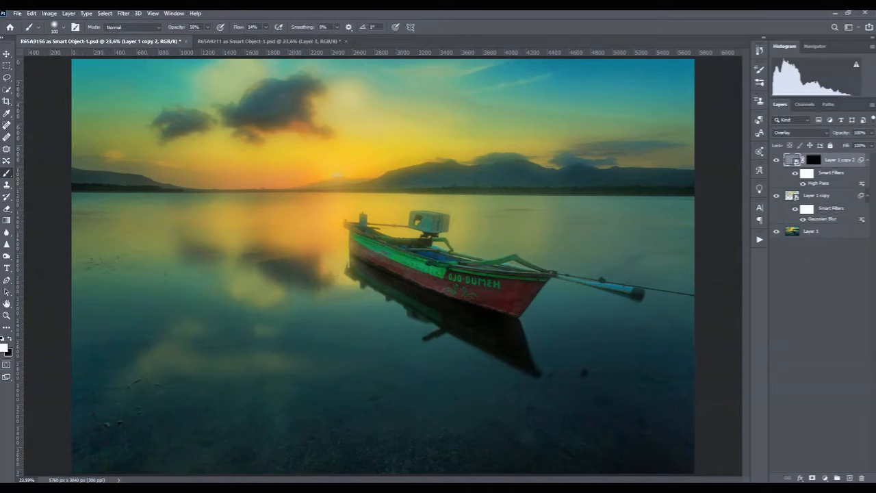
left_click(833, 195, "shift")
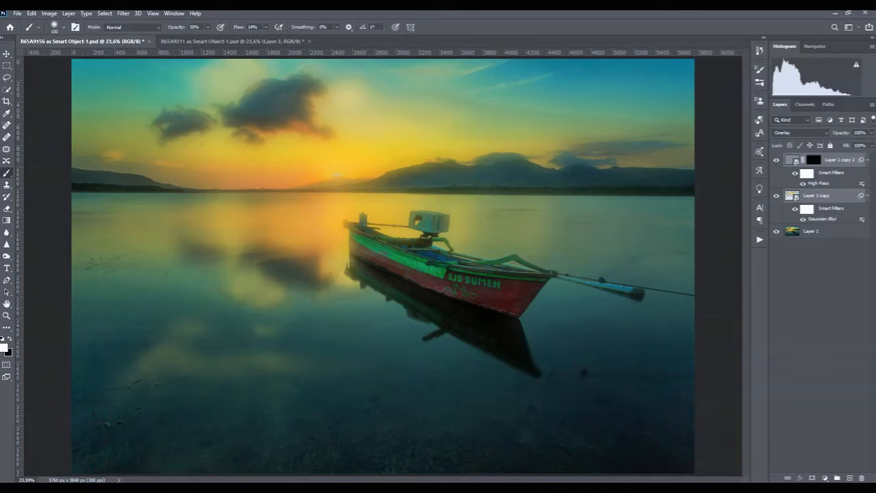
key("ctrl+g")
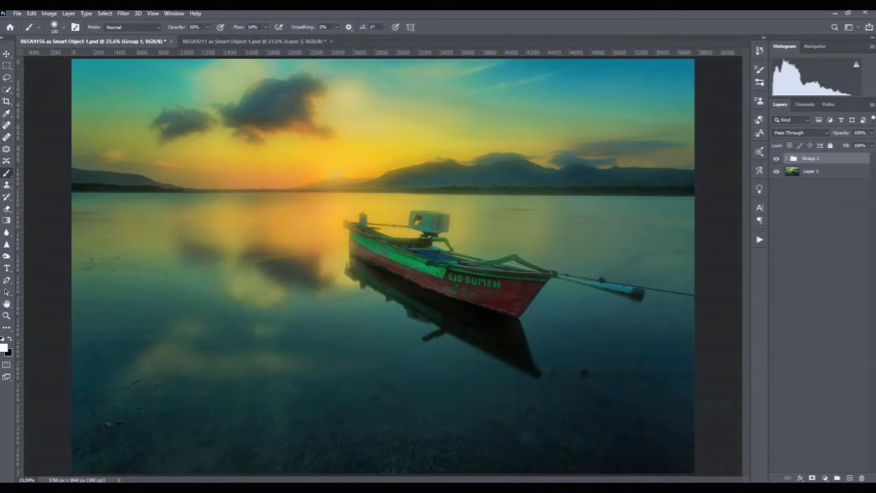
Compare the whole sunset photo before and after the glow by hiding and showing Group 1
left_click(776, 158)
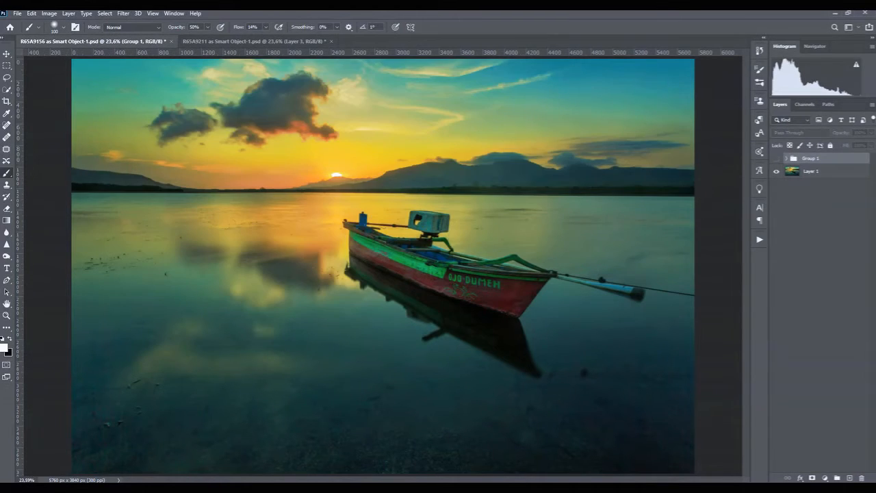
left_click(776, 158)
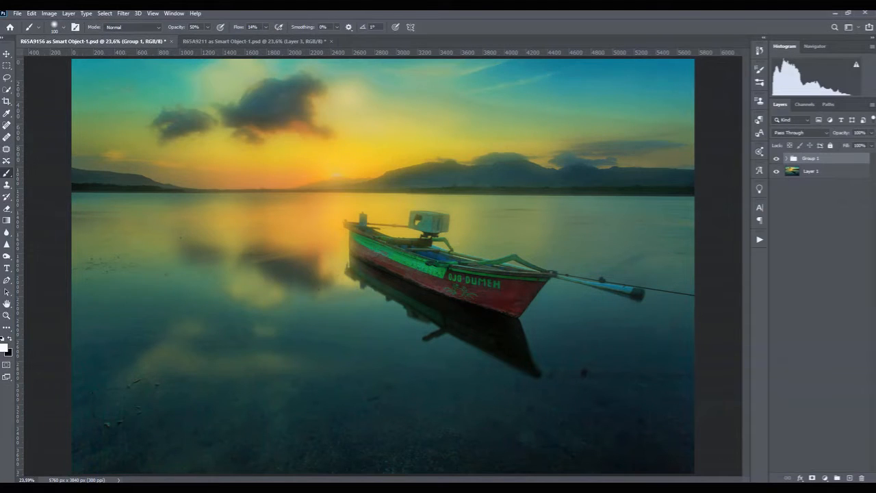
left_click(776, 158)
left_click(776, 158)
left_click(776, 158)
left_click(776, 158)
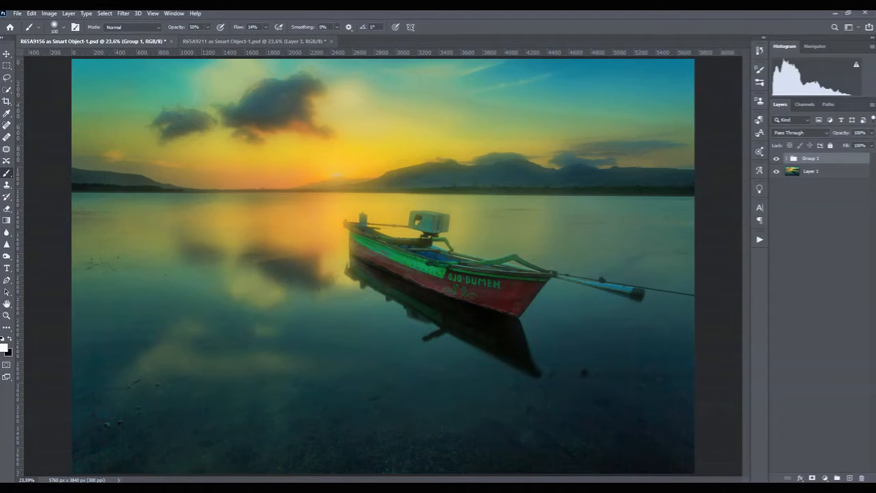
In the R65A9211 as Smart Object-1.psd document, duplicate Layer 3 and add a Black & White adjustment layer above the copy
left_click(253, 41)
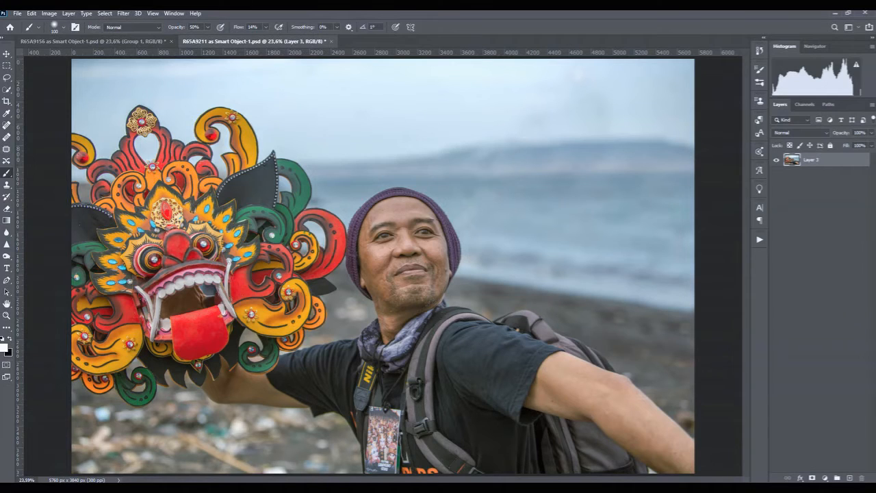
key("ctrl+j")
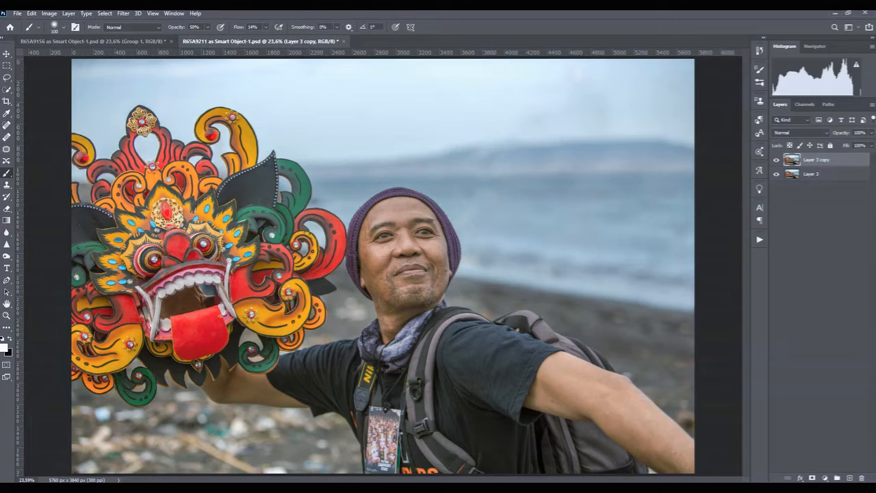
key("ctrl+z")
left_click_drag(811, 159, 849, 478)
left_click(825, 477)
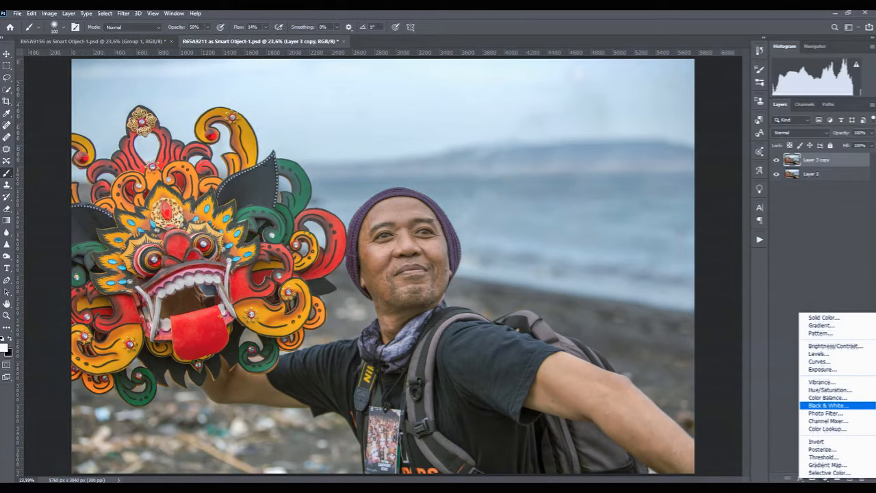
left_click(828, 406)
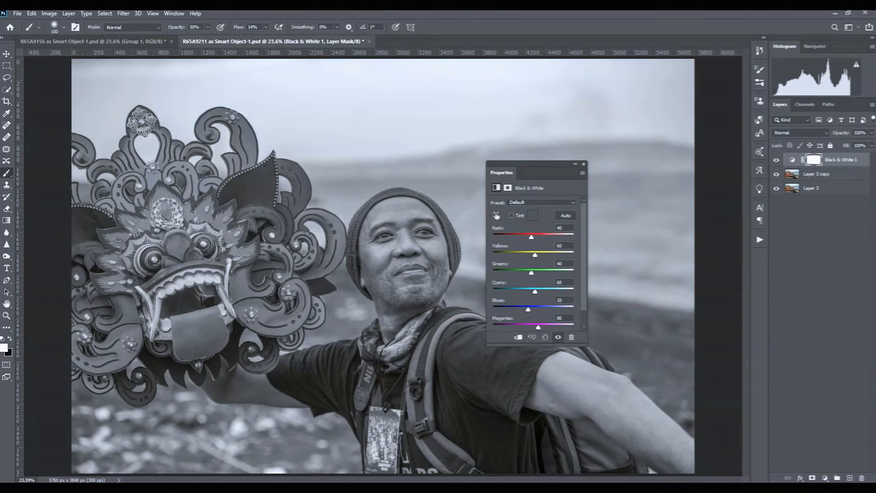
Add a Levels adjustment layer above Black & White 1 with input black point 20 and white point 216
left_click(825, 477)
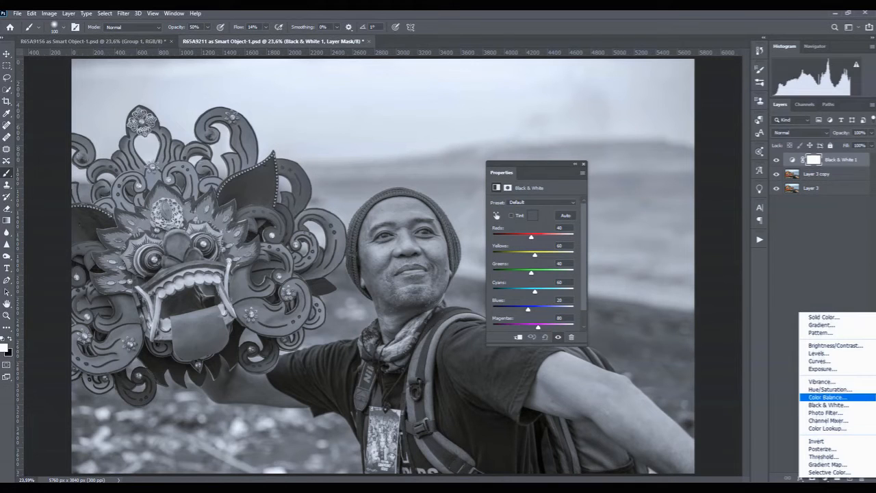
left_click(818, 353)
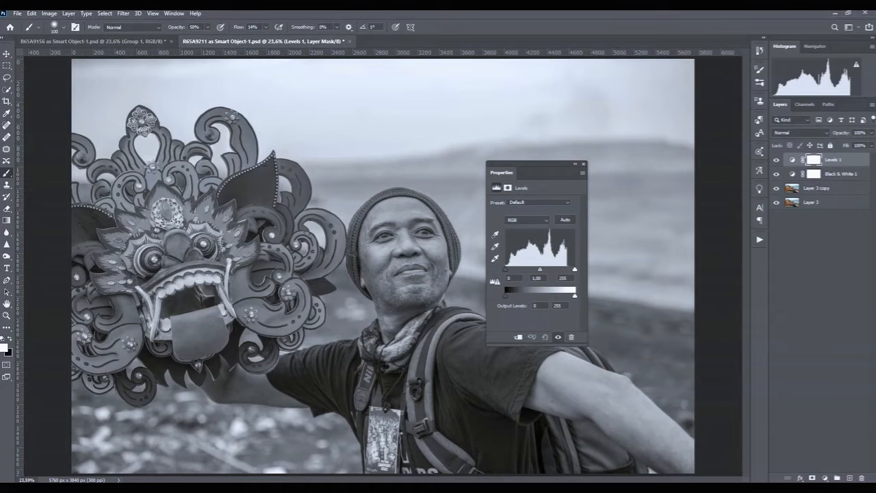
left_click_drag(575, 270, 564, 269)
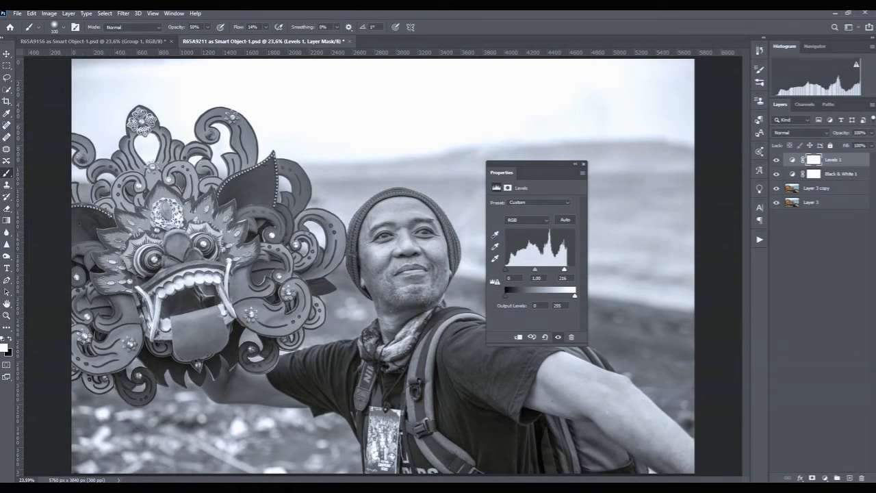
left_click_drag(505, 270, 516, 270)
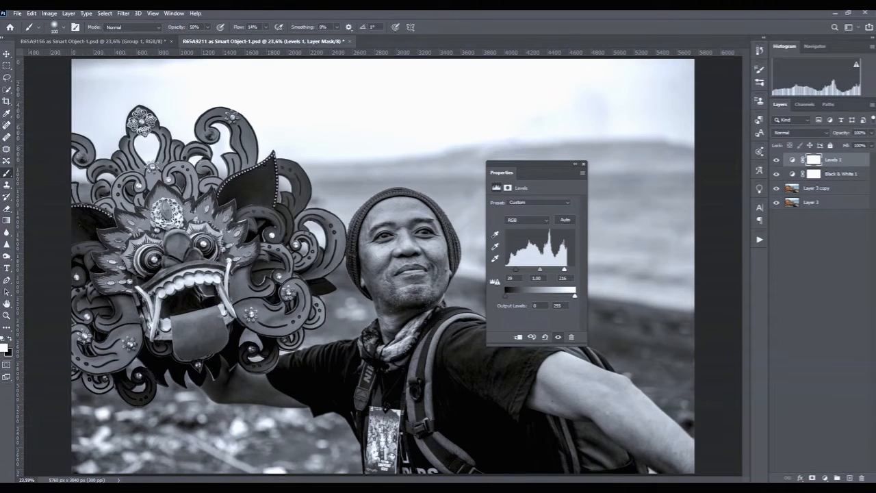
left_click_drag(516, 270, 510, 269)
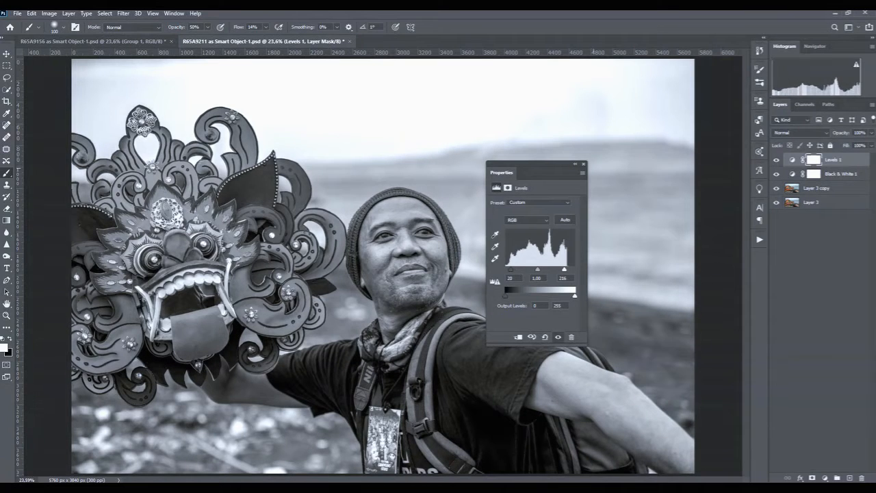
left_click(583, 164)
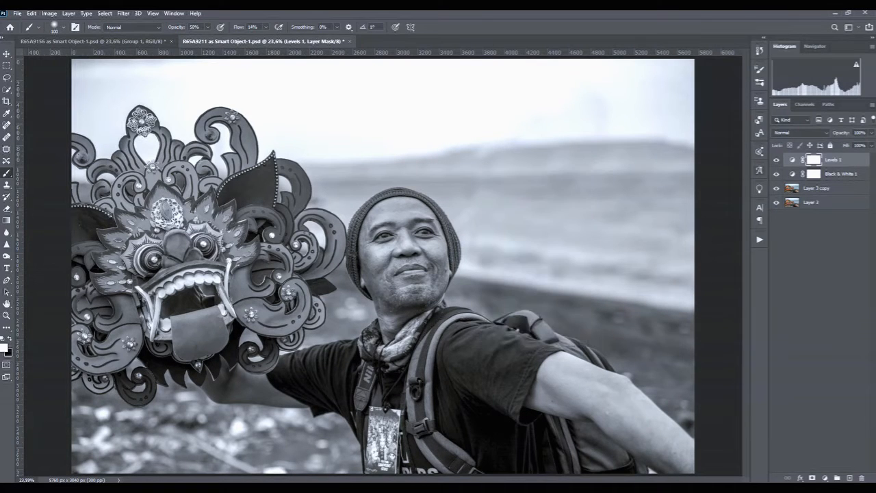
Delete the Levels 1 layer mask in the channel list
left_click(805, 105)
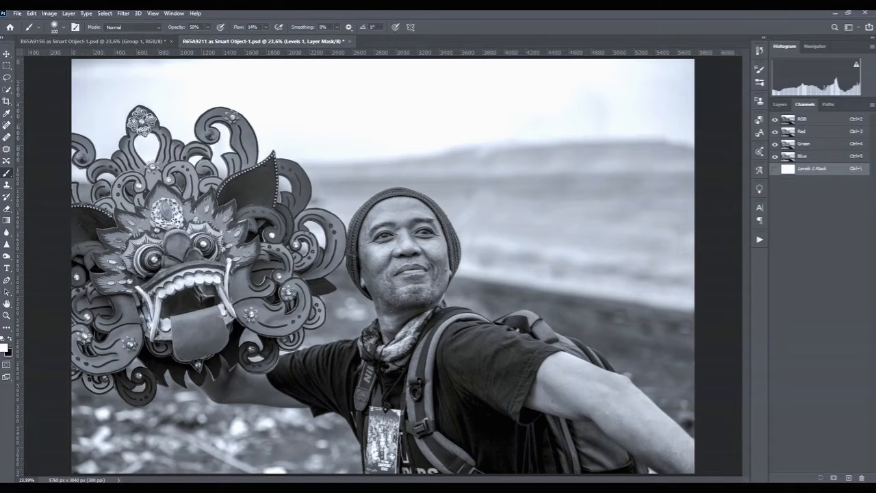
left_click_drag(811, 169, 861, 477)
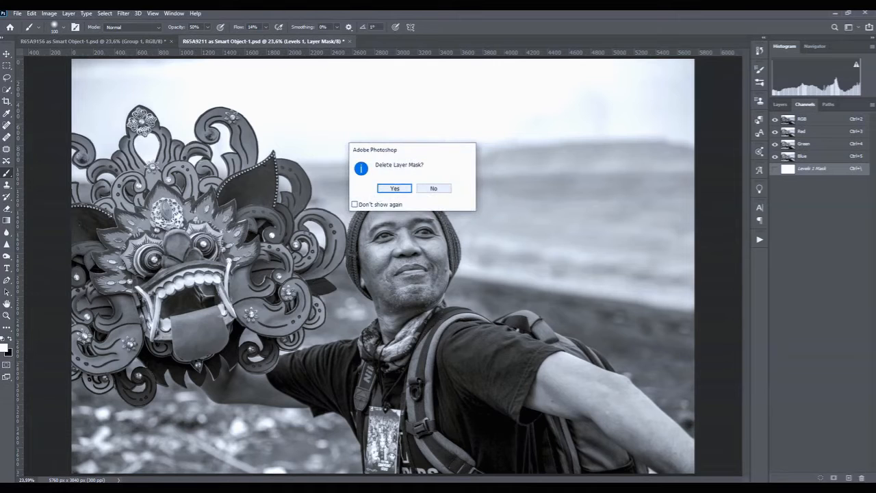
left_click(394, 189)
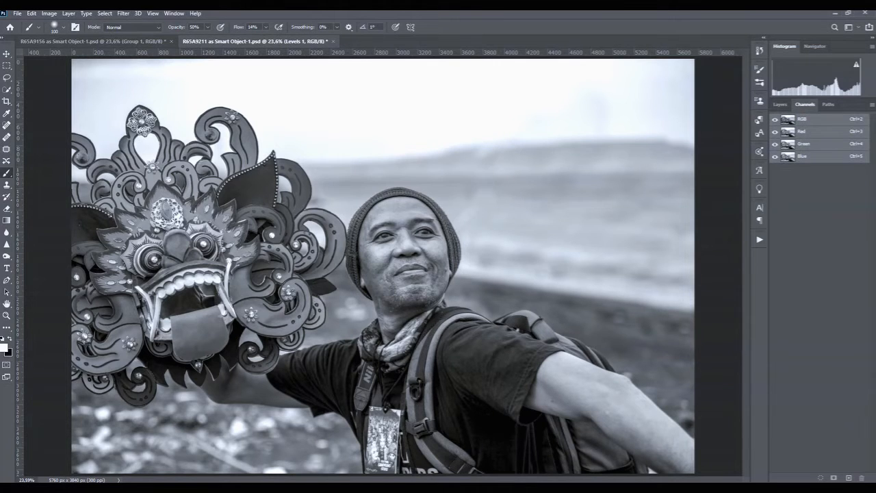
Duplicate the Red channel within the same document and name the copy Alpha1
key("ctrl+3")
right_click(804, 133)
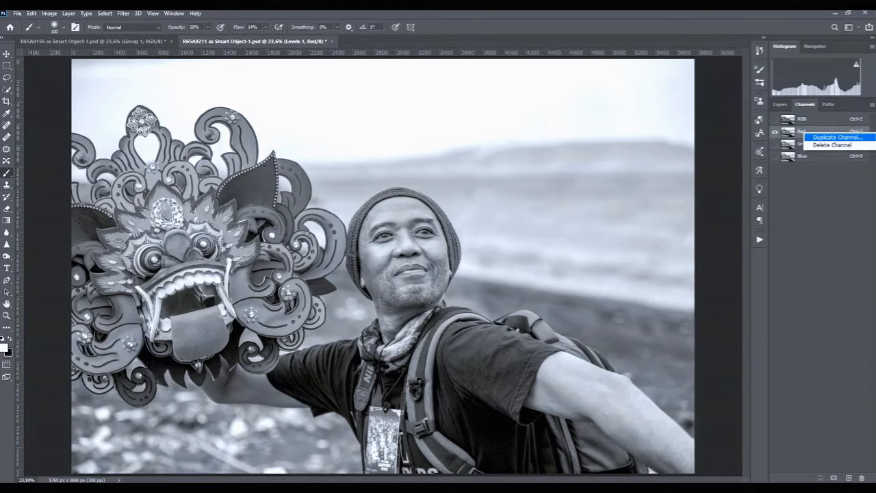
left_click(837, 137)
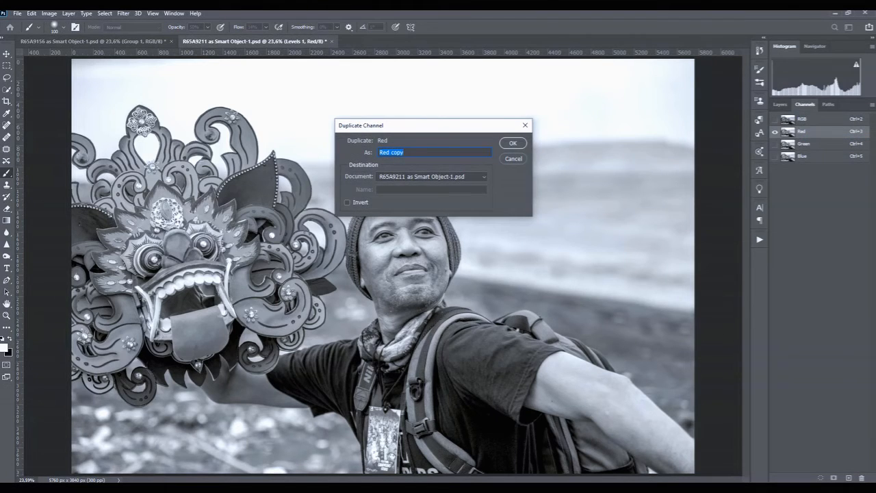
type("Alpha1")
key("Return")
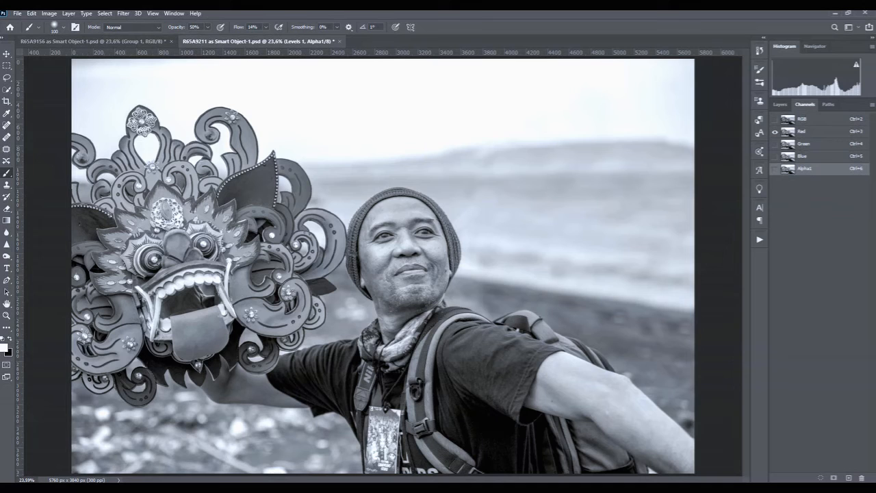
Load the Alpha1 channel as a selection over the RGB view, and hide the Levels 1 and Black & White 1 layers
left_click(774, 119)
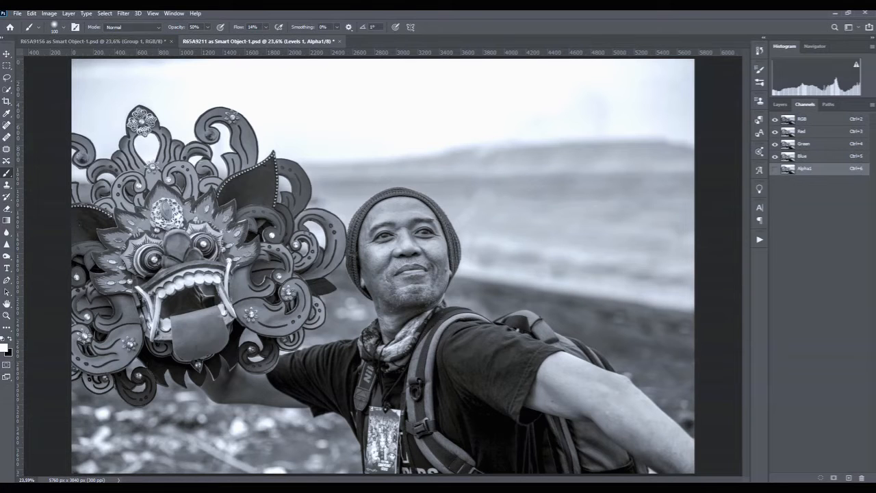
left_click(788, 169, "ctrl")
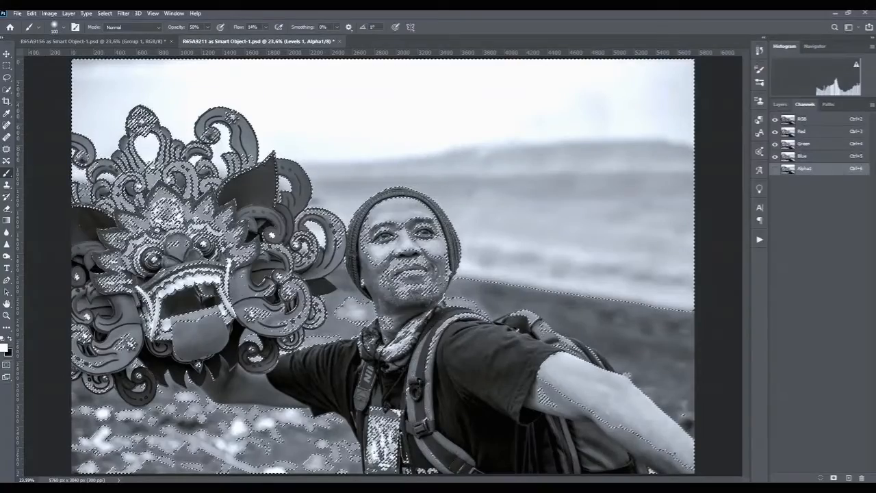
left_click(779, 104)
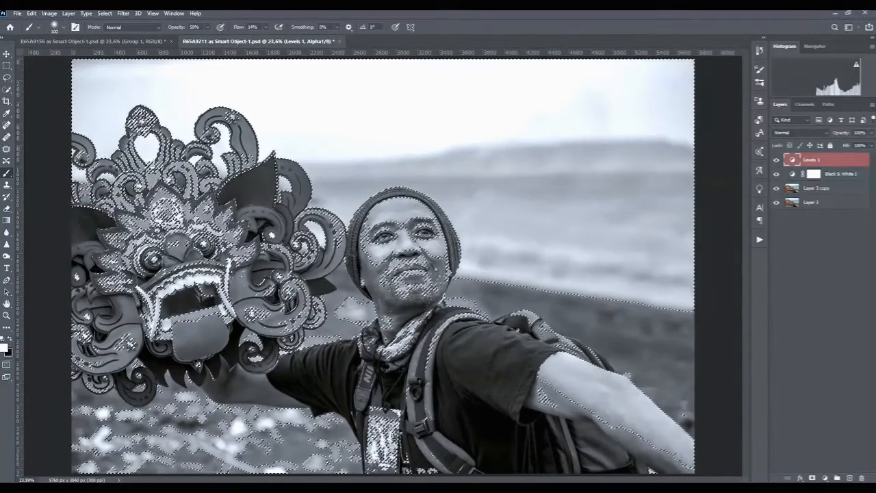
left_click(776, 160)
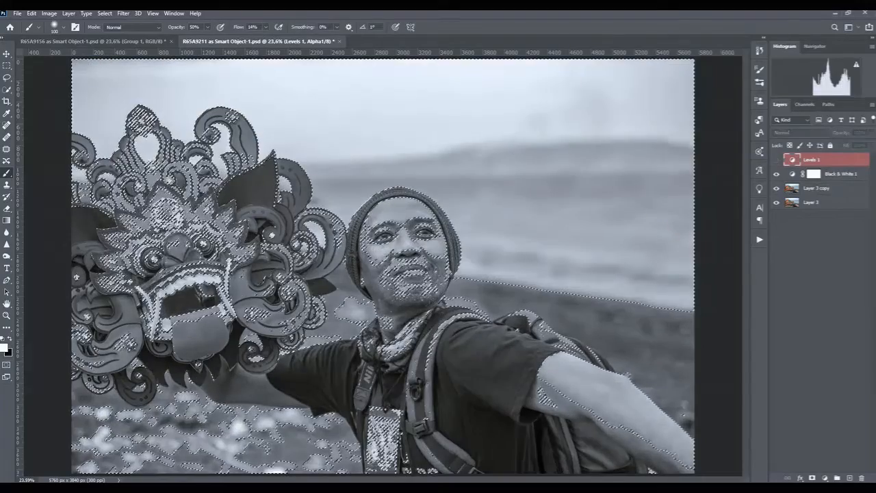
left_click(776, 174)
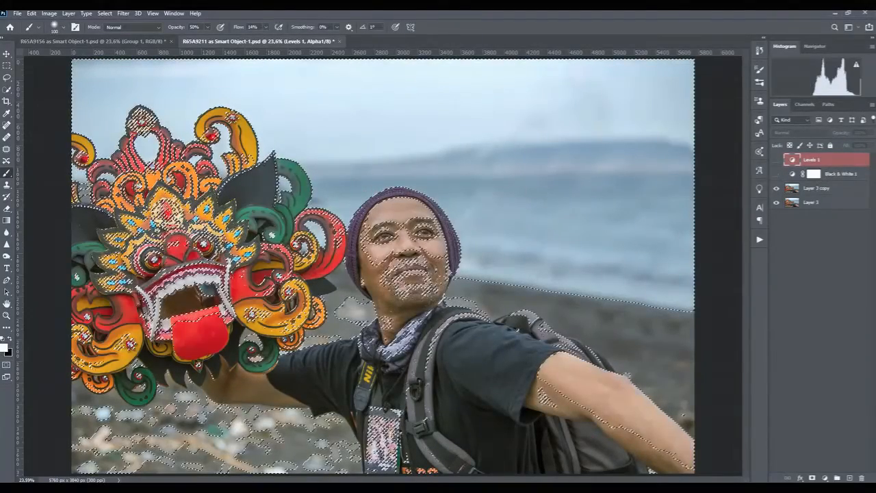
Invert the selection, delete the selected pixels from Layer 3 copy, check the result with Layer 3 hidden and shown, and deselect
left_click(817, 189)
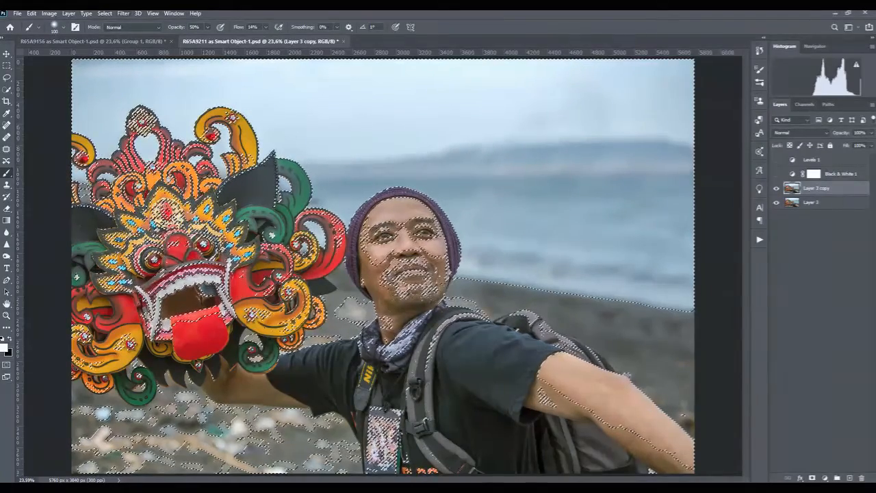
left_click(105, 13)
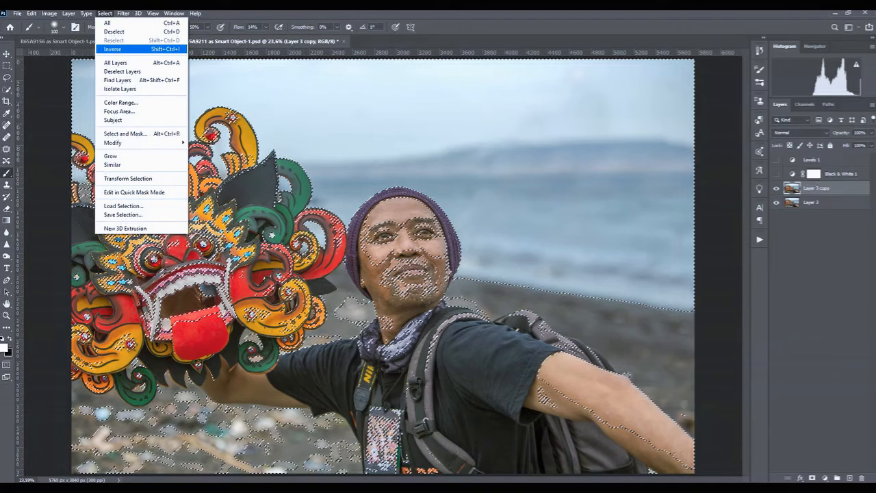
left_click(113, 48)
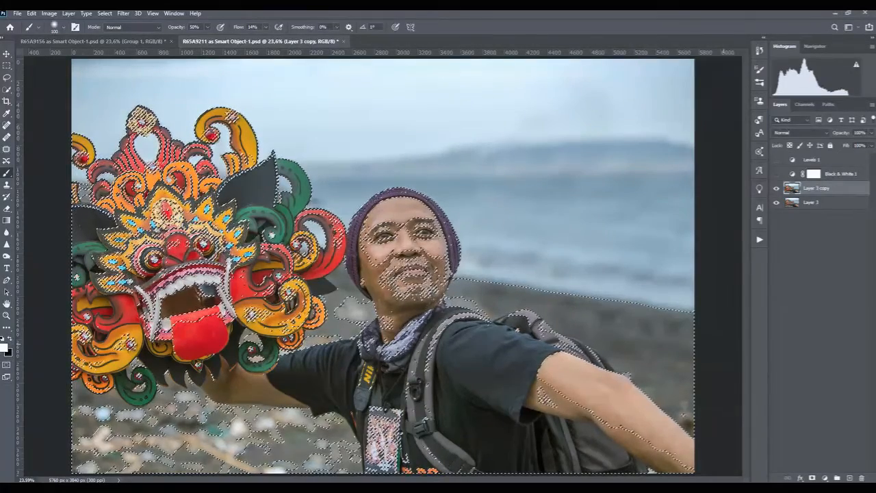
key("Delete")
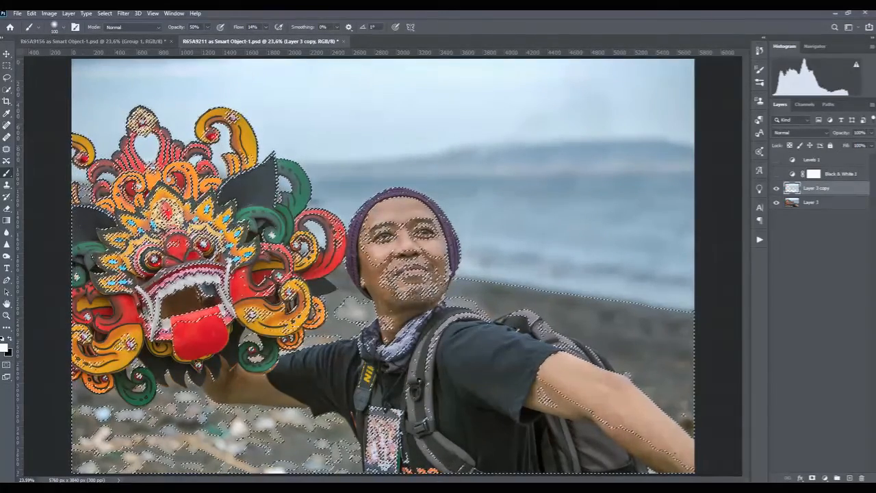
left_click(776, 202)
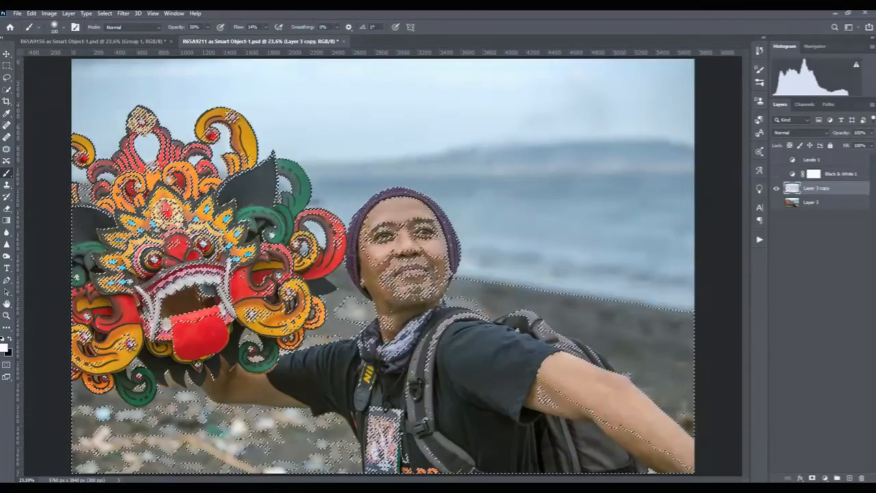
left_click(776, 203)
left_click(776, 203)
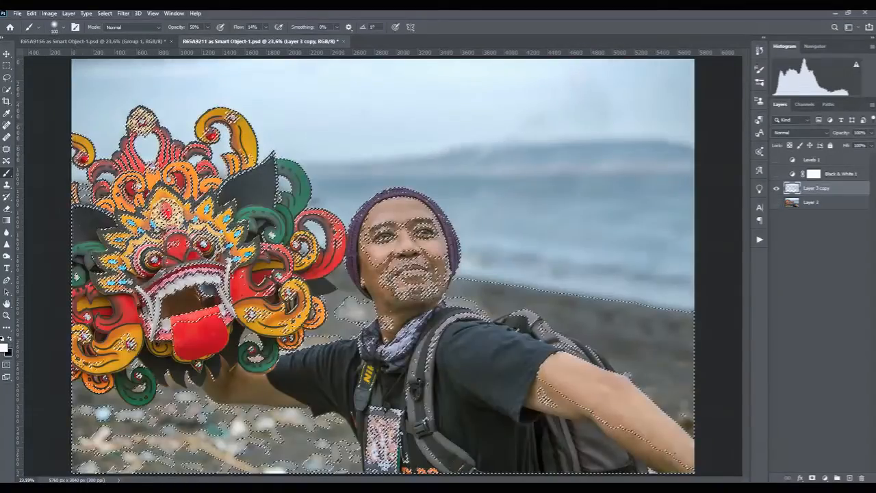
left_click(776, 203)
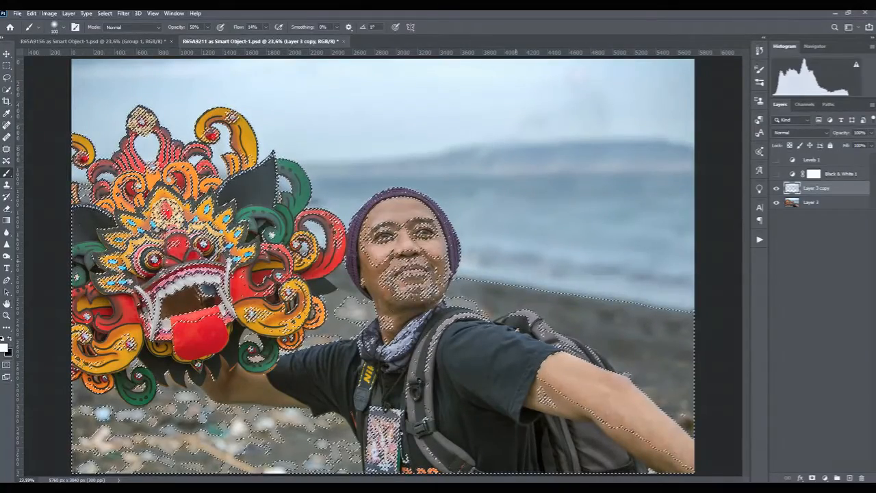
key("ctrl+d")
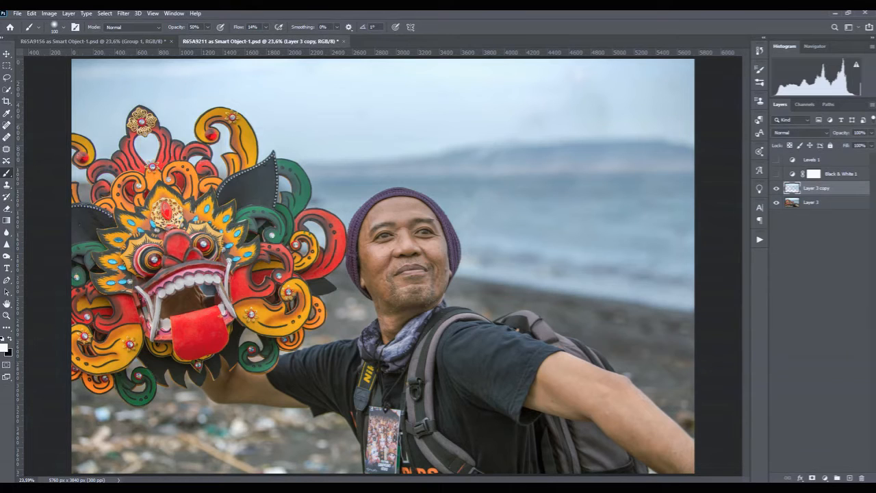
Convert Layer 3 copy to a smart object and apply a Gaussian Blur with a radius of 55.3 pixels
left_click(871, 104)
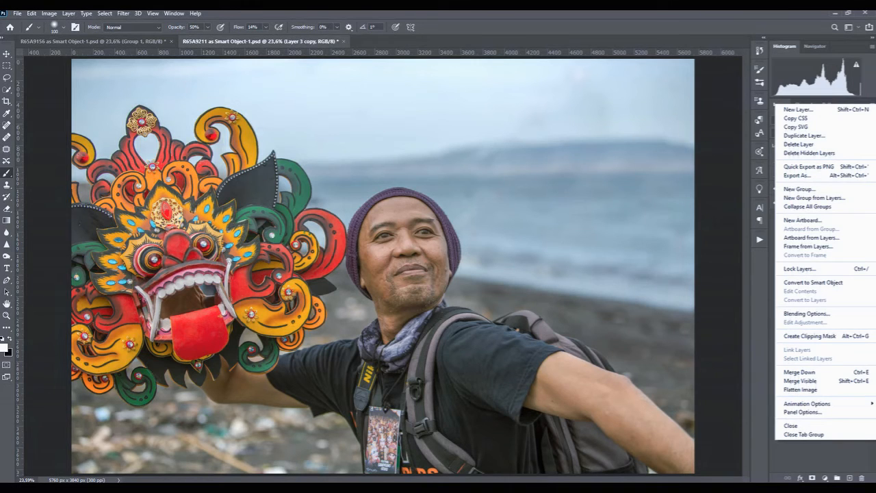
left_click(813, 282)
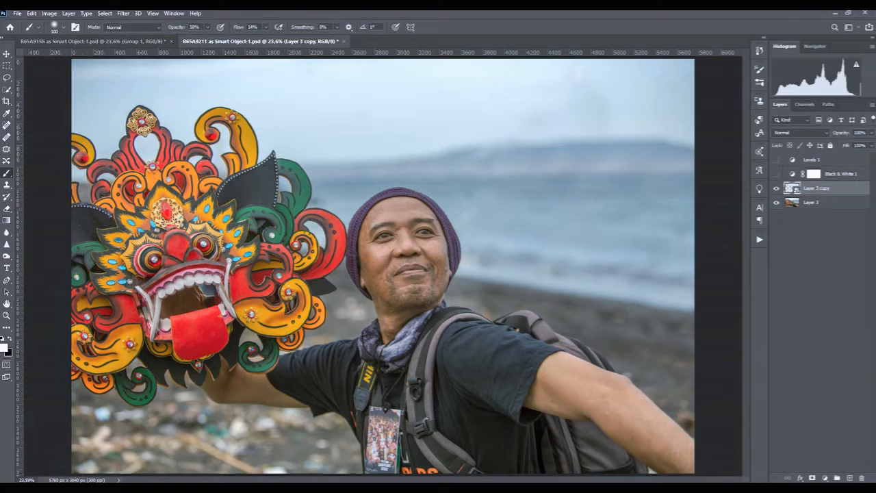
left_click(123, 14)
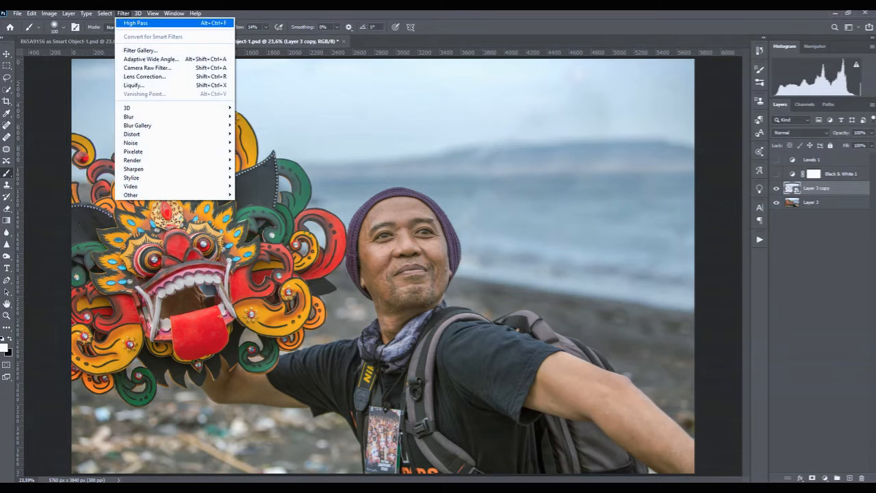
mouse_move(150, 116)
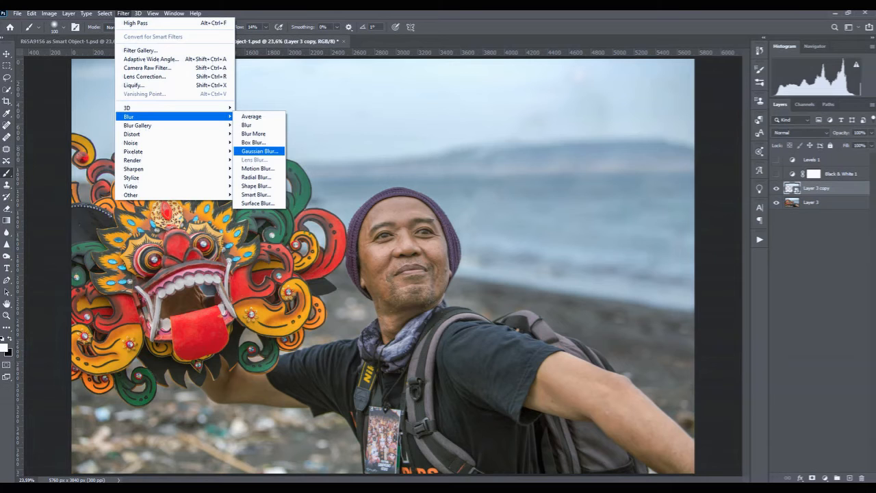
left_click(259, 150)
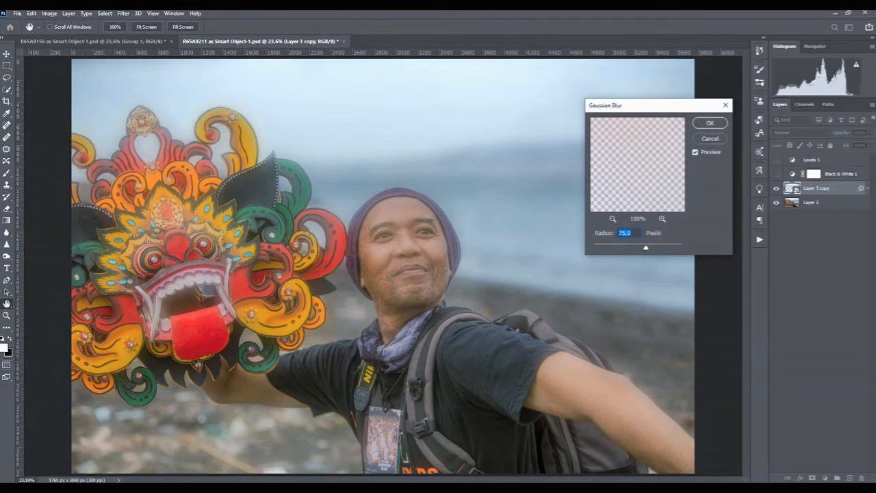
mouse_move(645, 248)
left_mouse_down()
mouse_move(634, 248)
mouse_move(641, 248)
left_mouse_up()
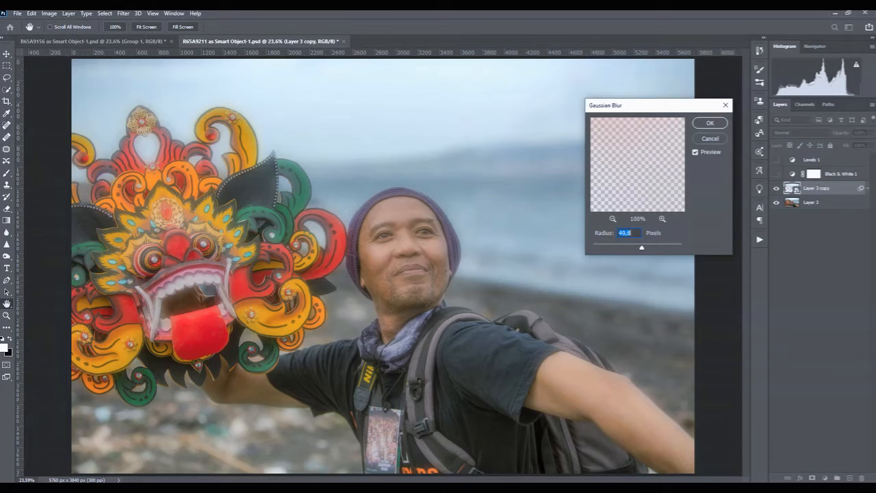
left_click_drag(642, 248, 642, 248)
left_click(710, 122)
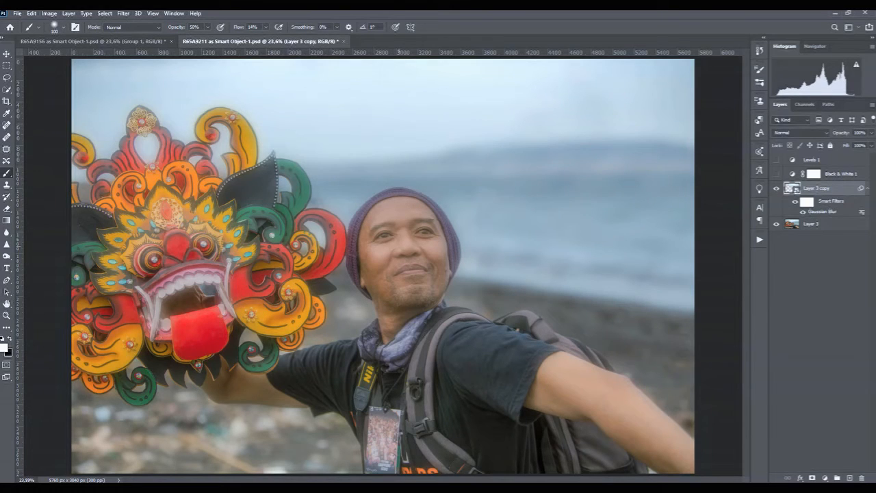
Compare the man's face with and without Layer 3 copy, and set its Gaussian Blur radius to 84.1 pixels
scroll(384, 258, "up", 4)
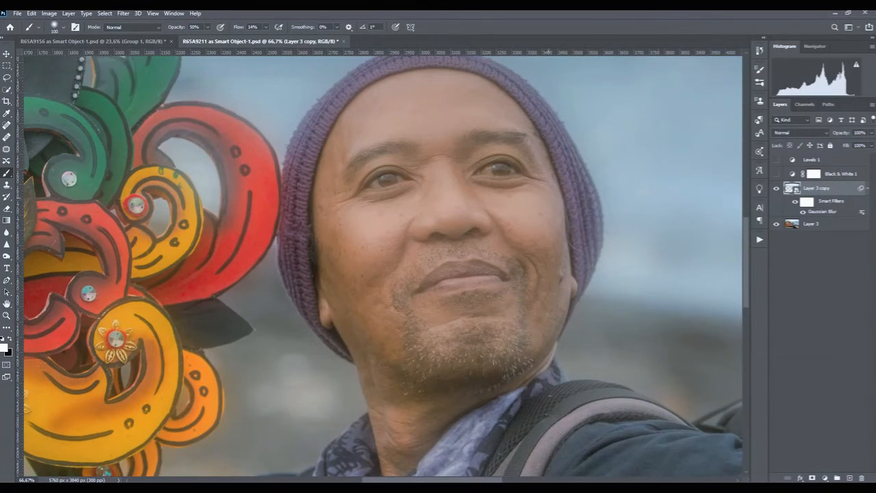
left_click(776, 188)
left_click(776, 188)
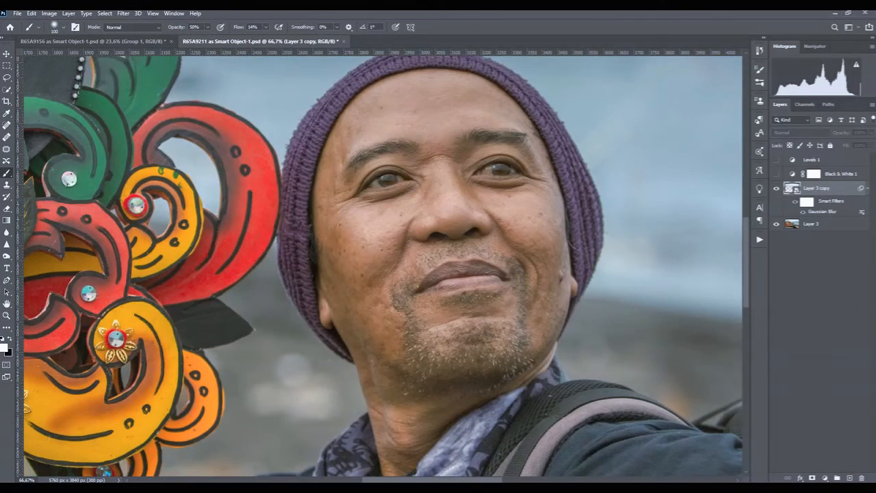
left_click(776, 188)
left_click(776, 188)
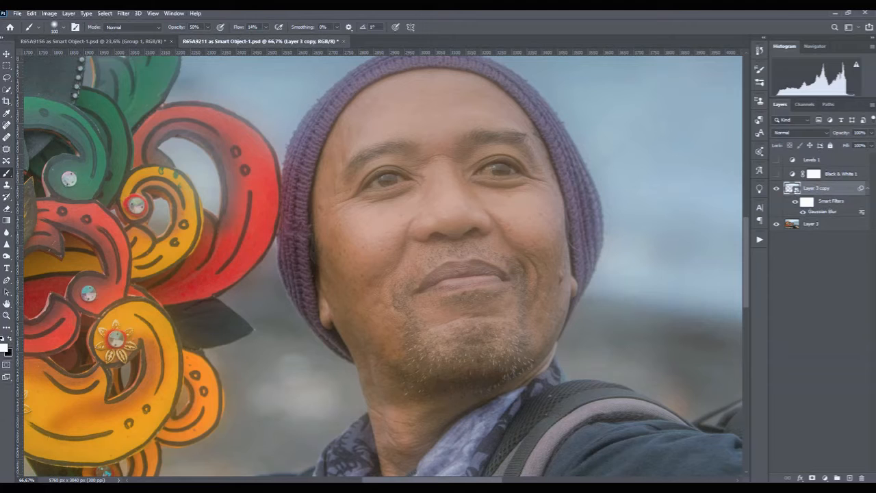
double_click(822, 212)
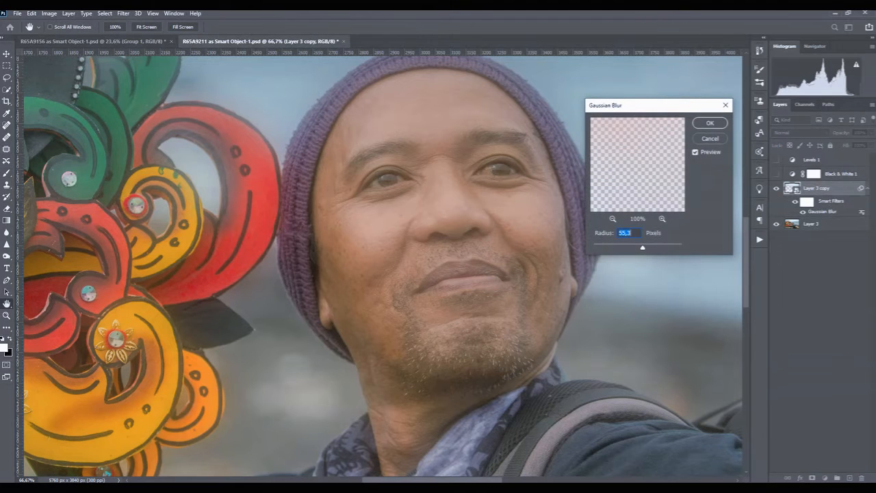
left_click_drag(642, 247, 647, 247)
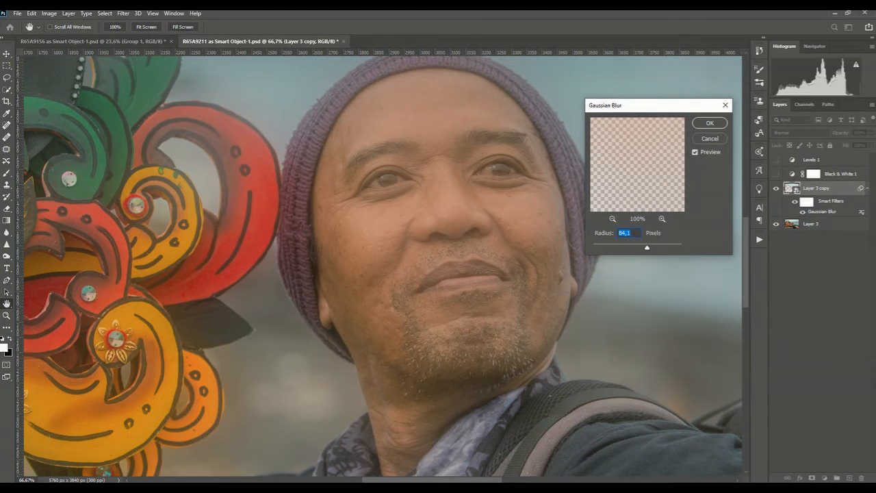
key("Return")
key("b")
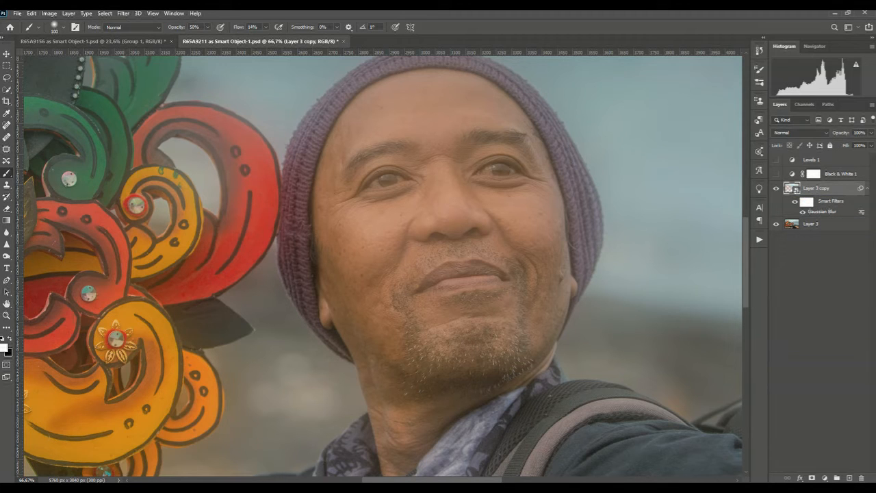
Judge the whole portrait and fine-tune the Gaussian Blur radius on Layer 3 copy to slightly below 84.1 pixels
key("ctrl+0")
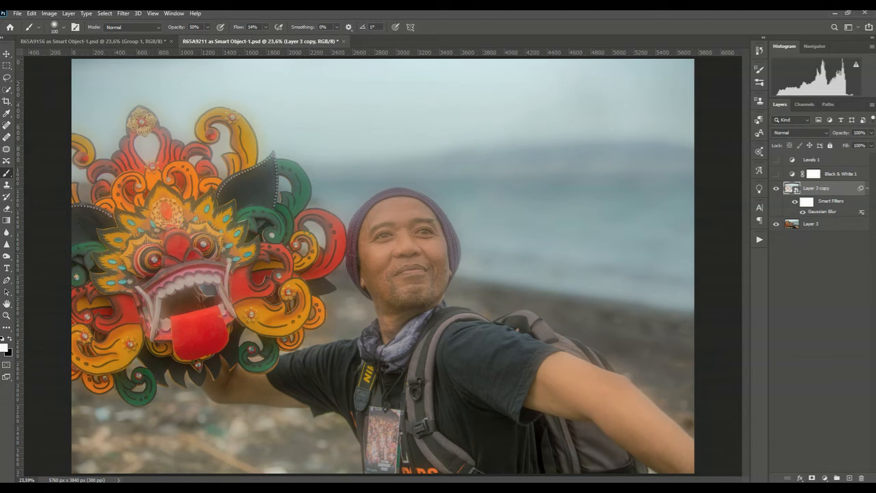
double_click(821, 211)
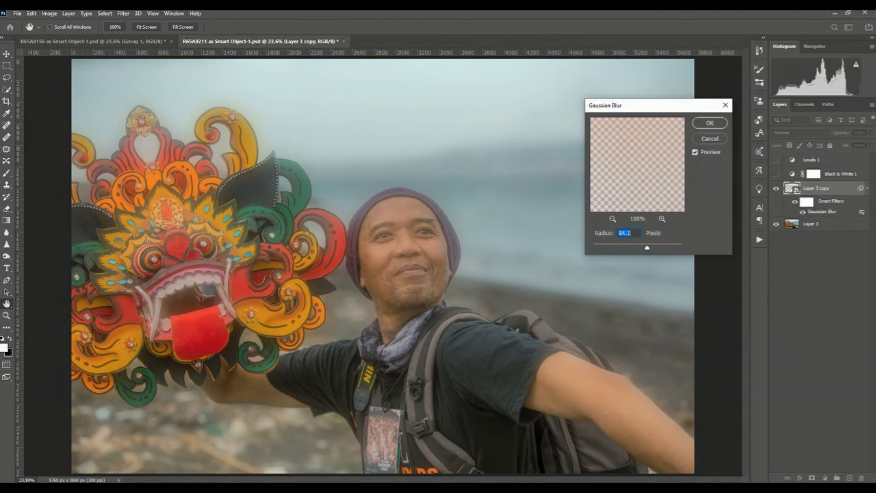
left_click_drag(647, 247, 646, 248)
left_click_drag(646, 248, 646, 248)
key("Return")
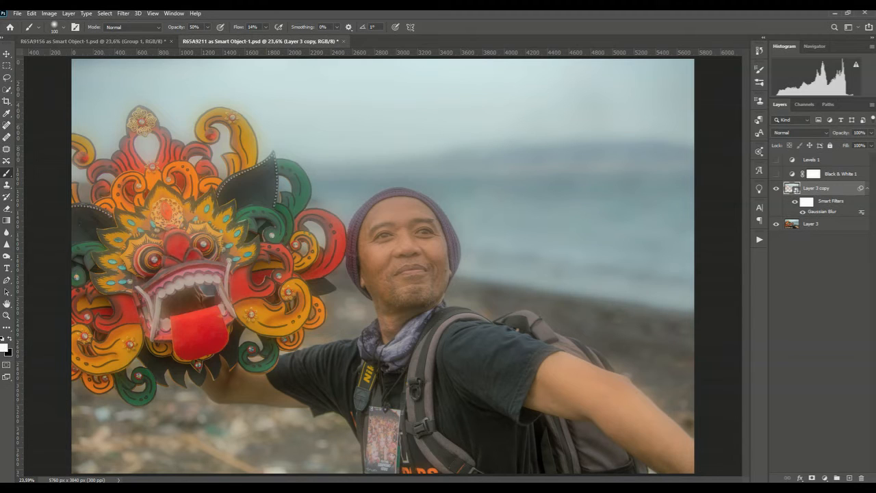
Duplicate Layer 3, place the duplicate above Layer 3 copy, and convert it to a smart object
left_click_drag(821, 224, 849, 477)
left_click_drag(821, 224, 821, 188)
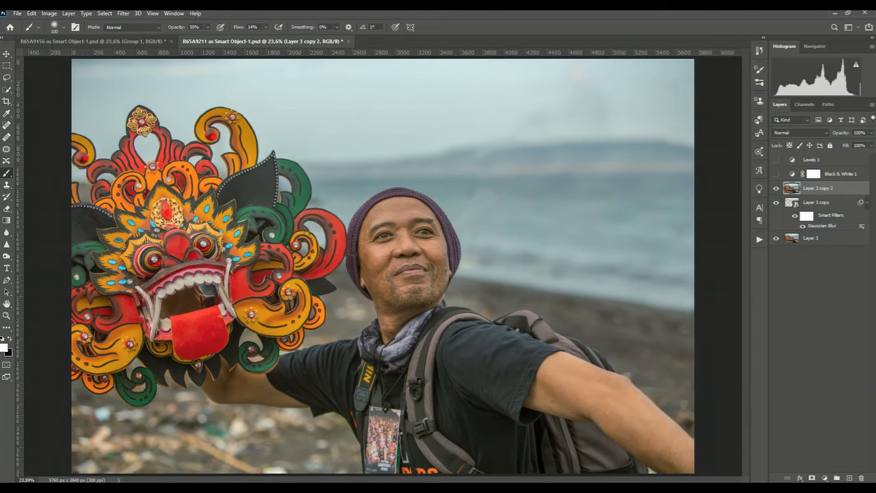
right_click(839, 188)
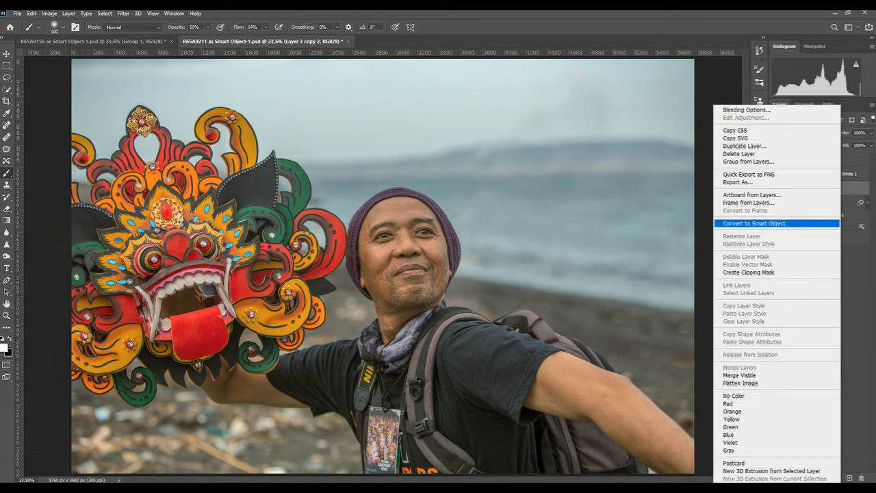
left_click(753, 224)
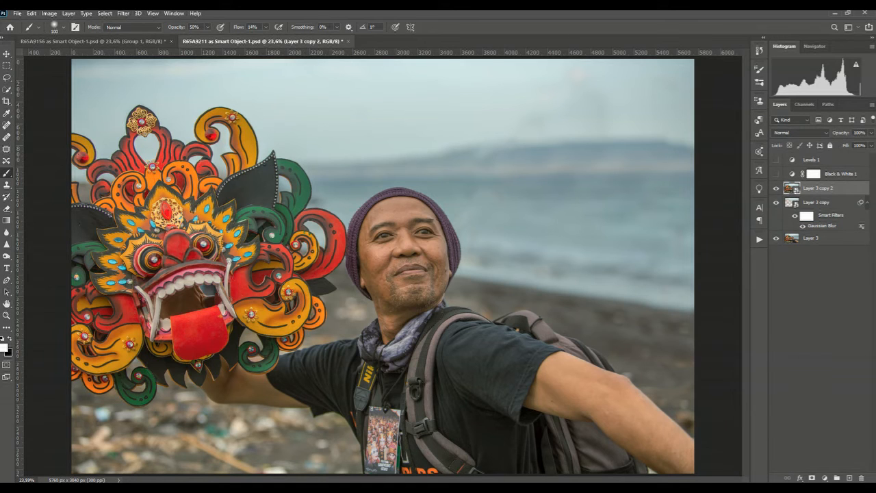
Apply a High Pass filter with a radius of 1.8 pixels to Layer 3 copy 2 and set its blend mode to Overlay
left_click(123, 13)
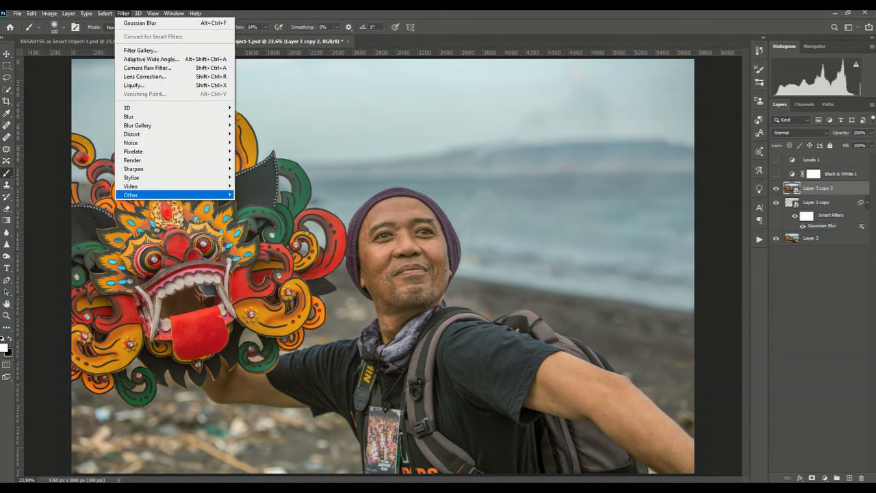
mouse_move(205, 195)
left_click(254, 201)
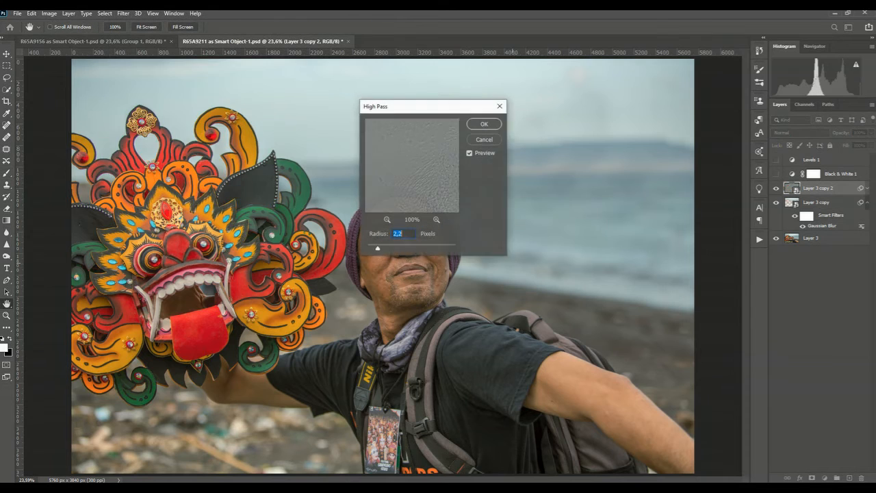
type("2,1")
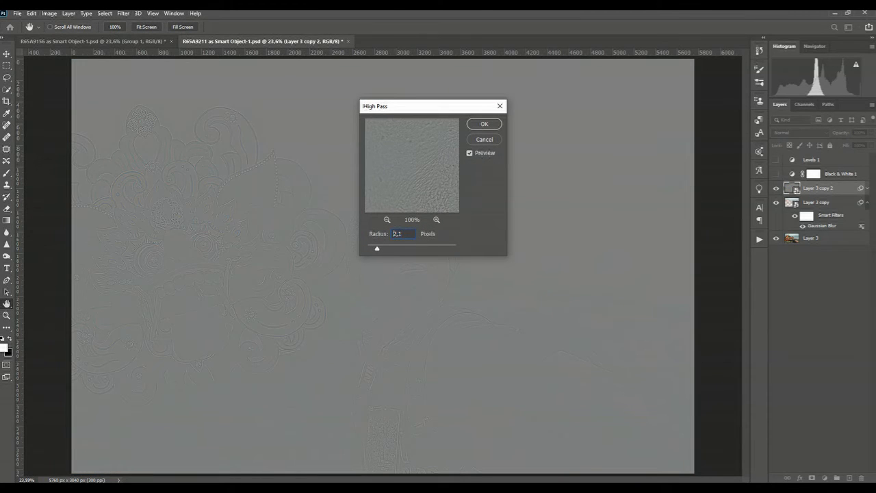
key("Down")
key("Down")
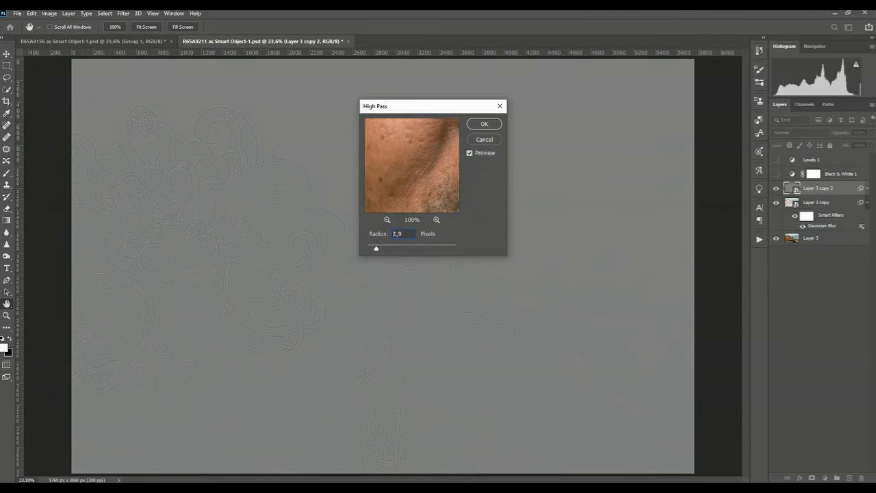
key("Down")
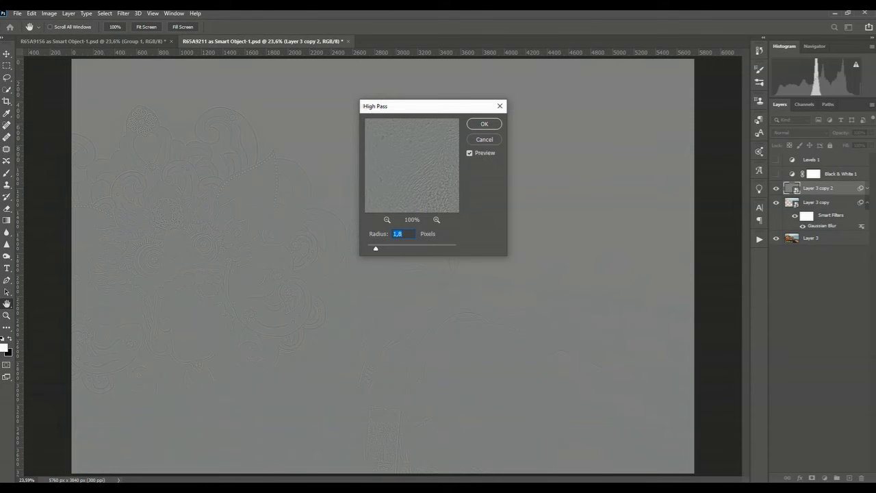
key("Return")
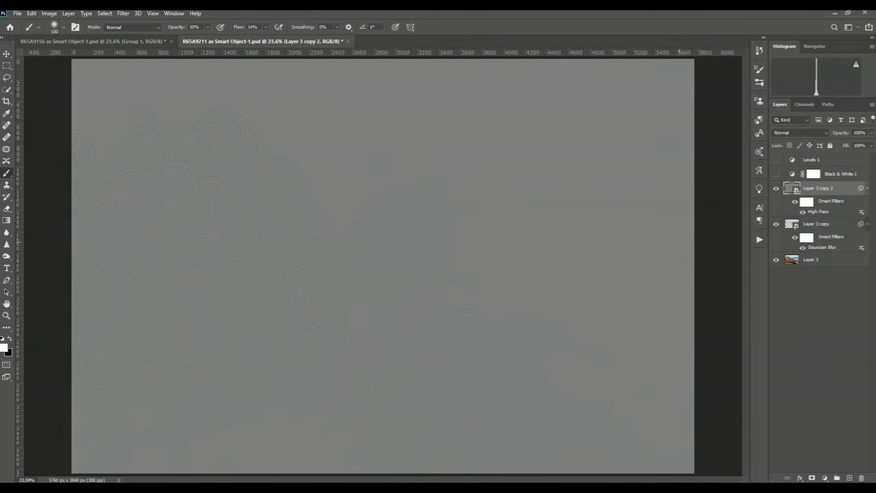
left_click(801, 133)
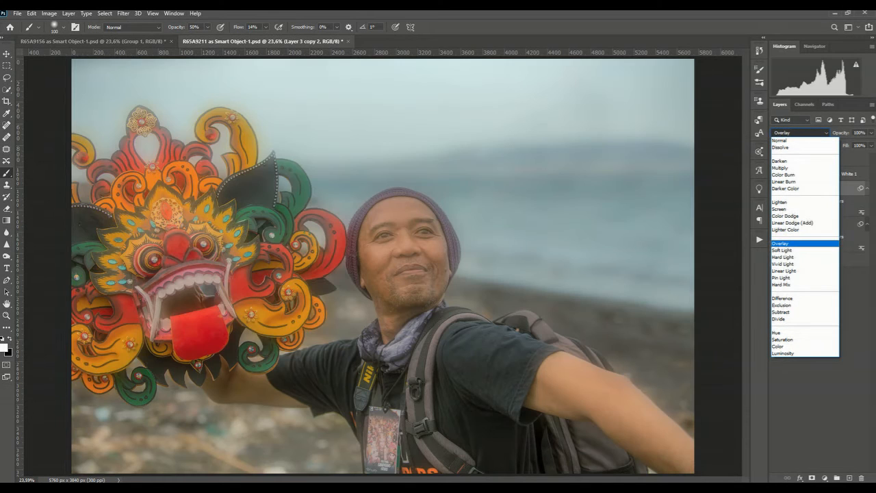
key("Return")
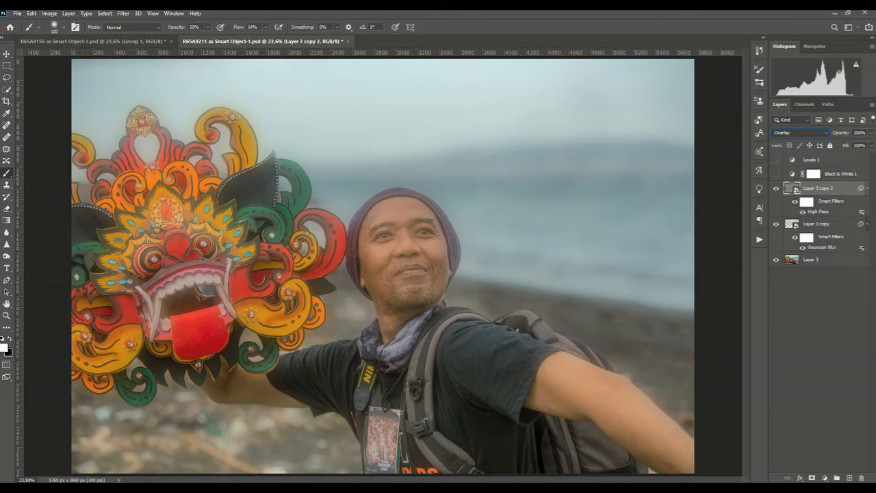
Examine the man's facial detail at 200% with Layer 3 copy 2 hidden and shown
key("ctrl+plus")
key("ctrl+plus")
key("ctrl+plus")
key("ctrl+plus")
key("ctrl+plus")
key("ctrl+plus")
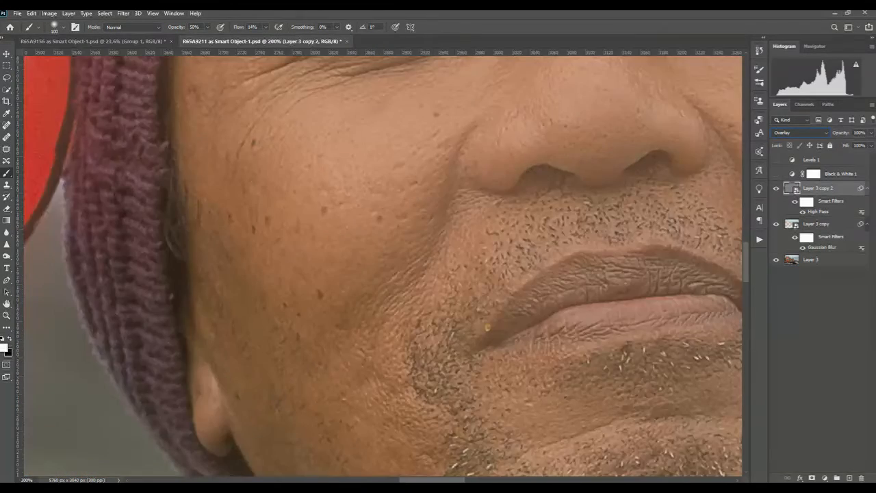
left_click_drag(472, 226, 303, 407)
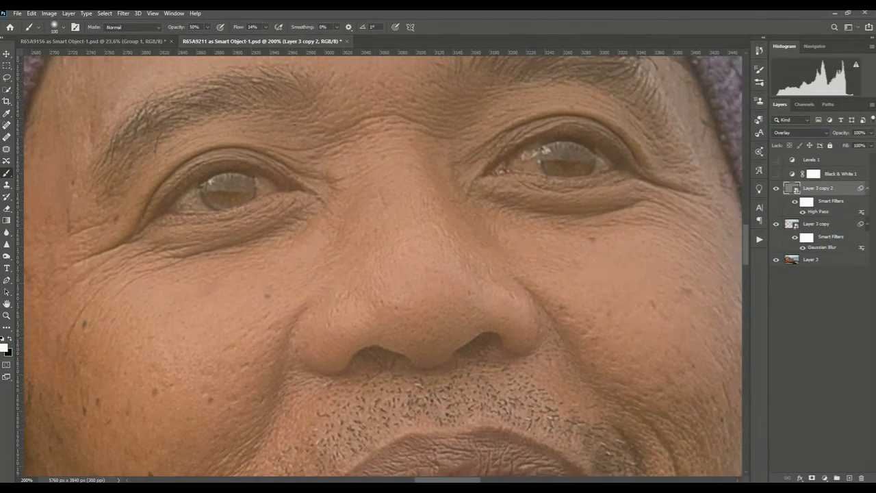
left_click(776, 188)
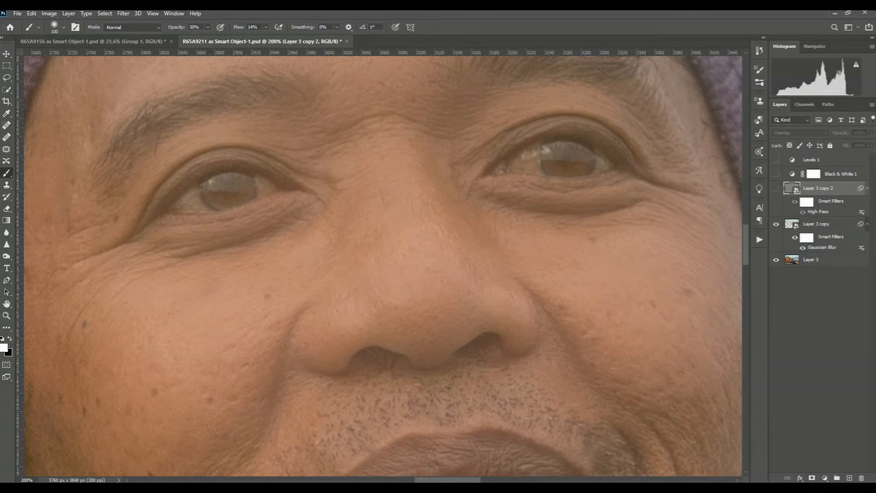
left_click(776, 189)
left_click(776, 189)
left_click(776, 189)
left_click(776, 188)
left_click(776, 188)
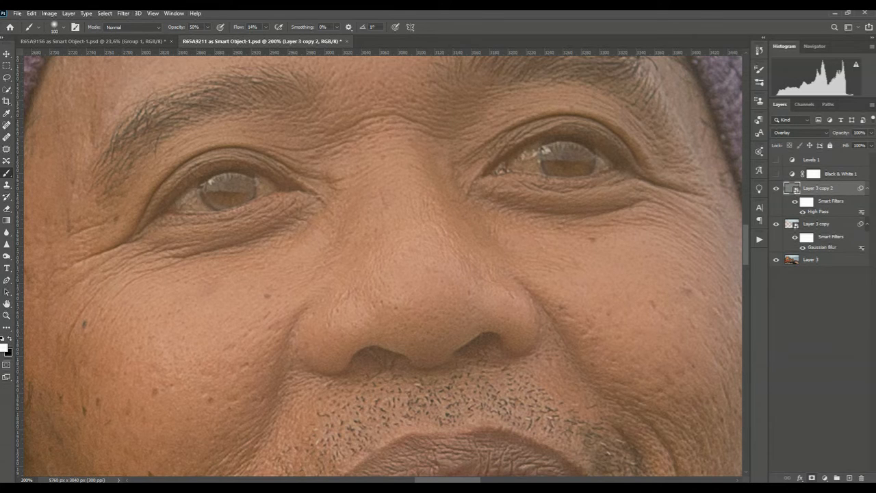
Try a white layer mask on Layer 3 copy 2, invert it to black and back, and undo the mask
left_click(812, 477)
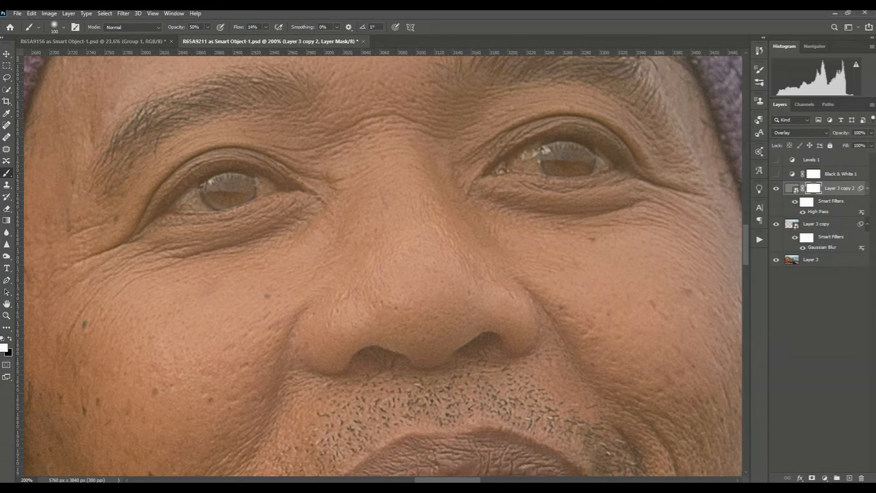
key("ctrl+i")
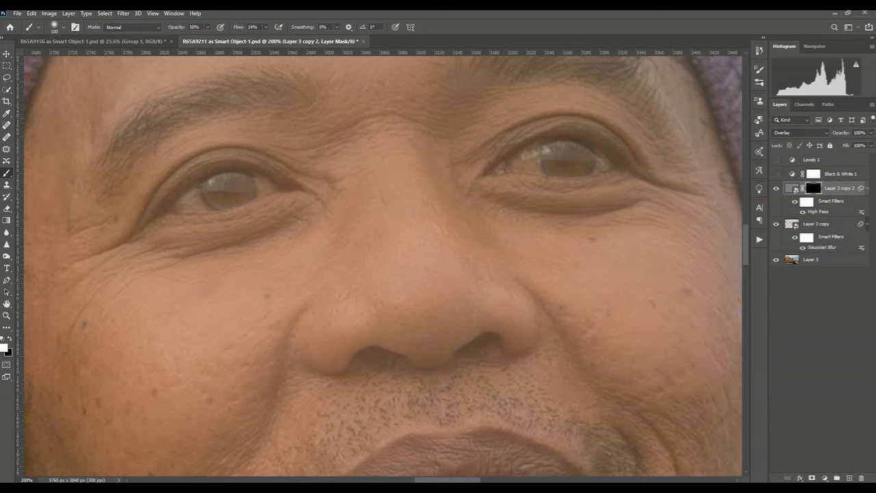
key("ctrl+i")
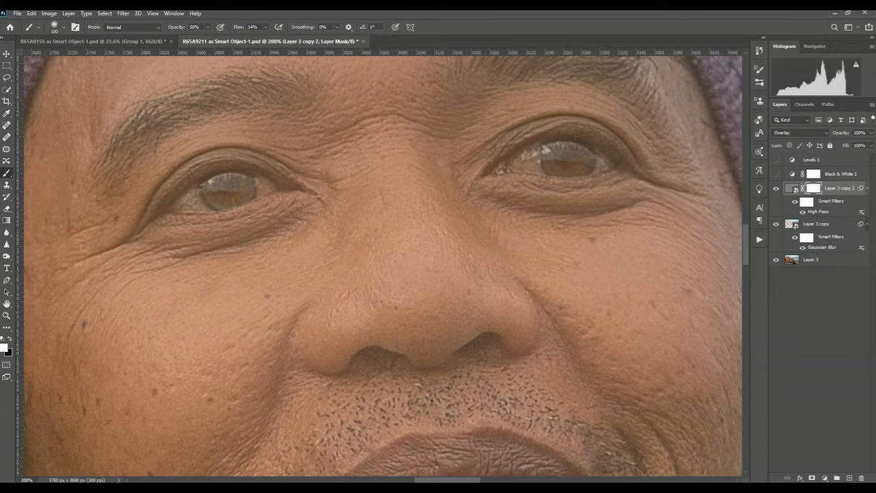
key("ctrl+z")
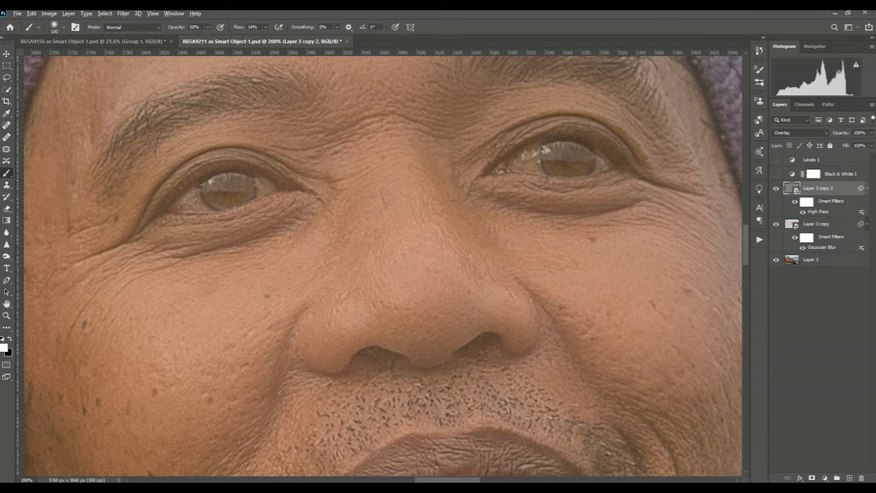
Add a black layer mask to Layer 3 copy 2 and swap the foreground and background colours between black and white
left_click(812, 478, "alt")
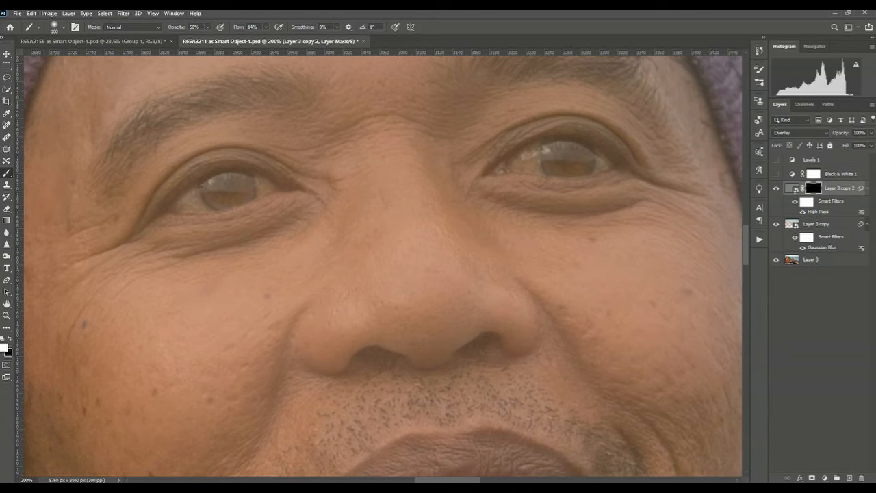
key("x")
key("x")
key("x")
key("x")
key("x")
key("x")
key("x")
Try coloured swatches while the mask is active, picking blue 242f82 as foreground and purple d543ff as background
left_click(4, 348)
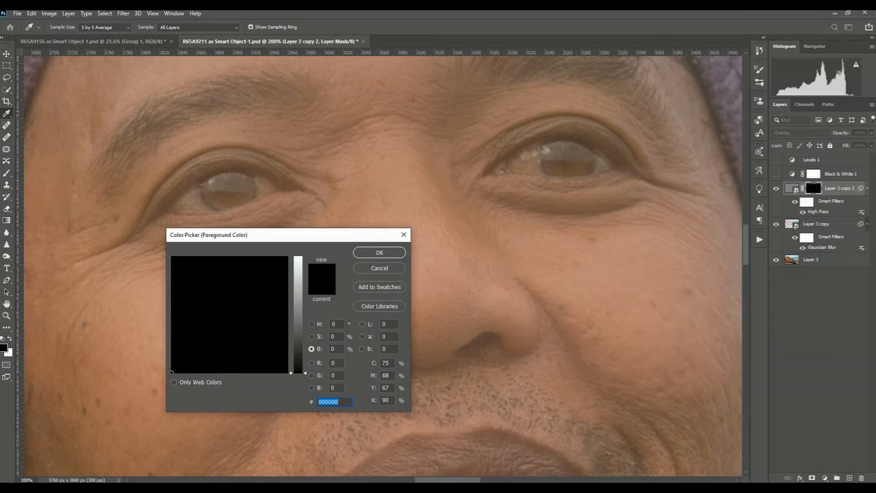
type("828282")
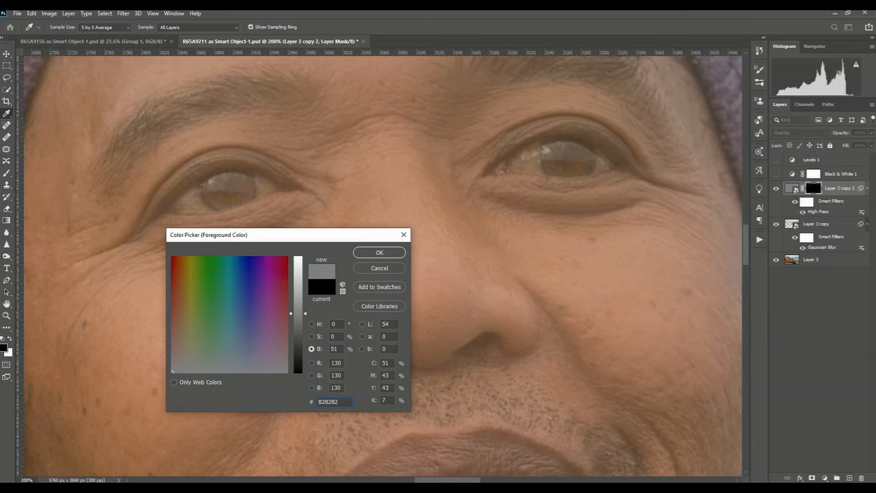
left_click(247, 288)
left_click(379, 252)
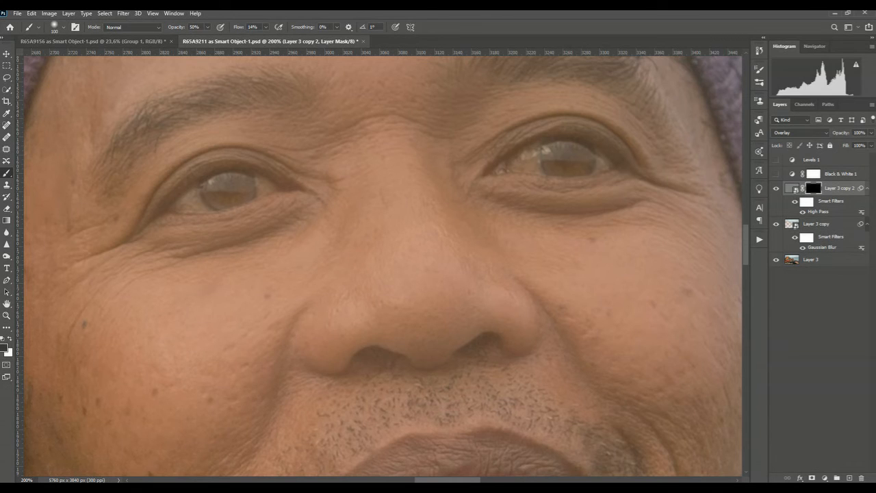
left_click(4, 348)
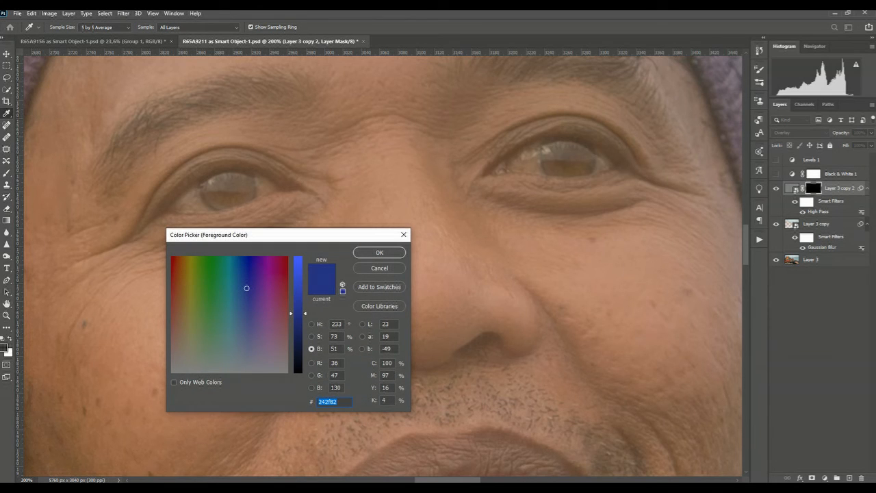
left_click(380, 253)
left_click(9, 352)
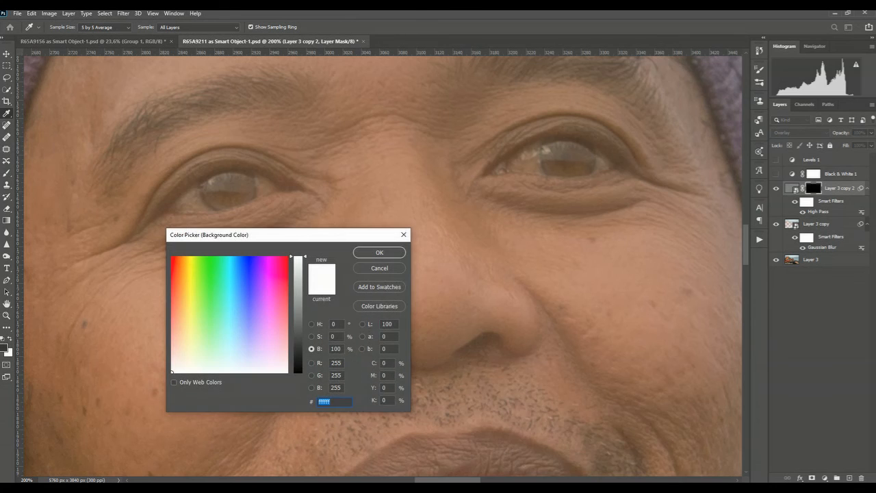
left_click(263, 287)
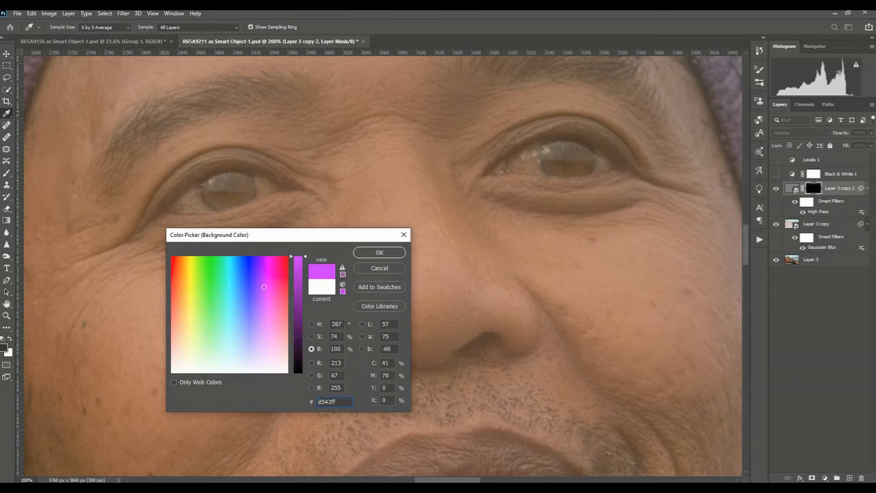
left_click(379, 253)
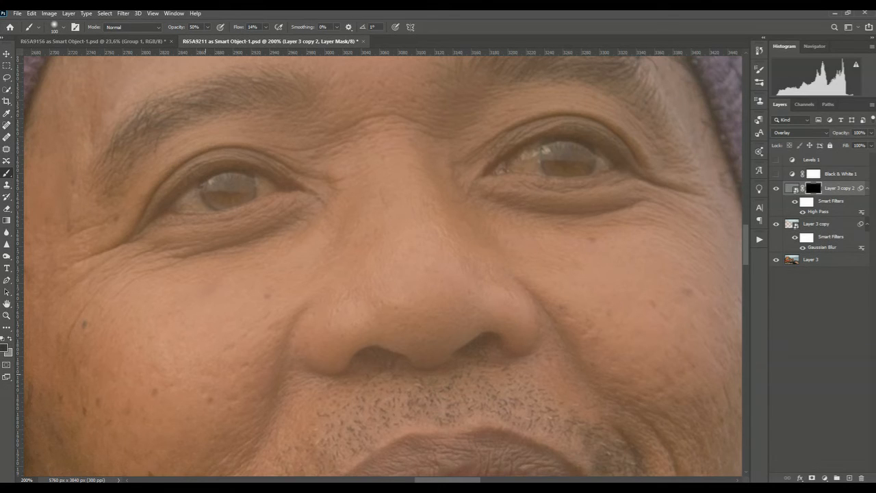
Set white as the foreground colour and reduce the brush size to 70 for painting detail back on the face
key("x")
key("bracketleft")
key("bracketleft")
key("bracketleft")
scroll(383, 267, "down", 5)
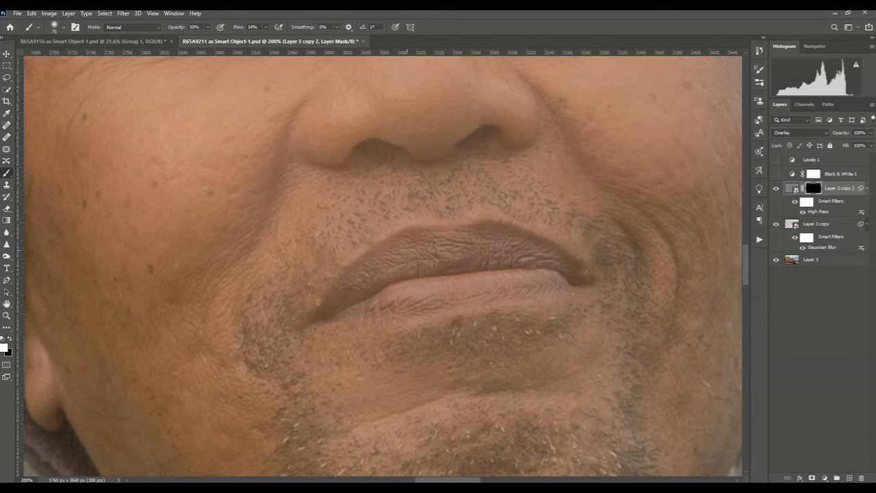
scroll(383, 266, "up", 7)
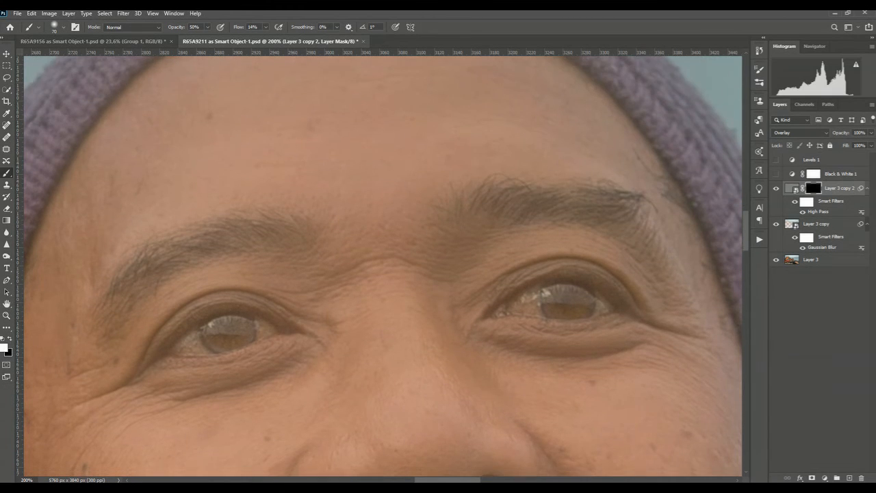
scroll(383, 267, "down", 3)
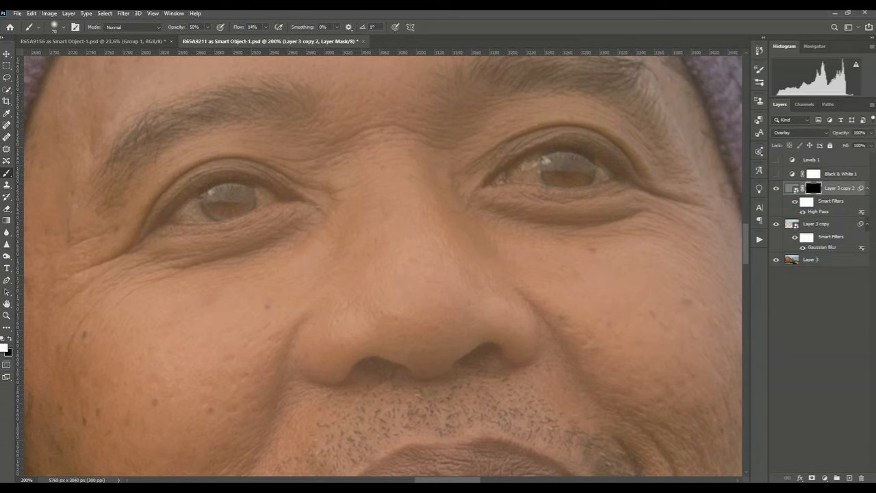
Group Layer 3 copy 2 with Layer 3 copy and compare the whole portrait with the group hidden and shown
key("ctrl+0")
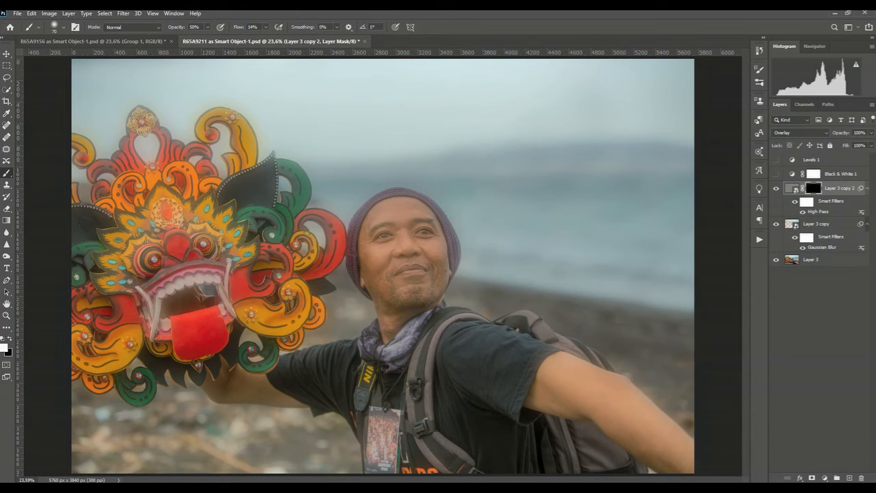
left_click(836, 223, "shift")
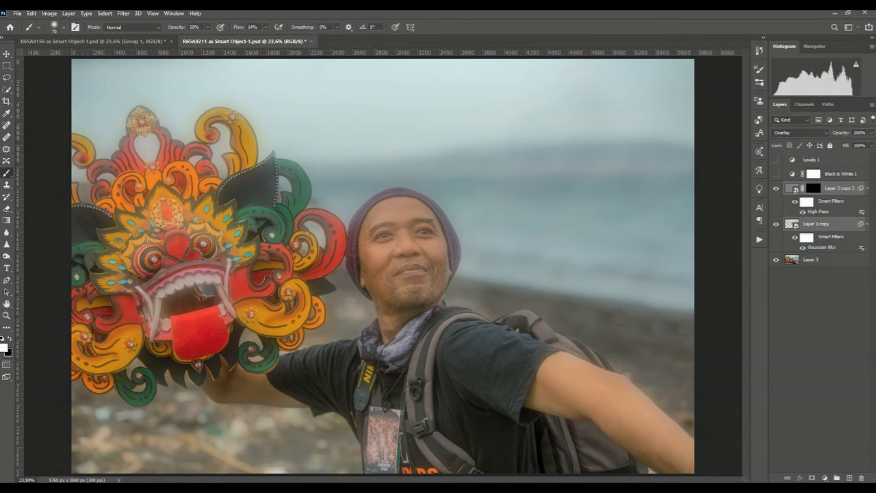
key("ctrl+g")
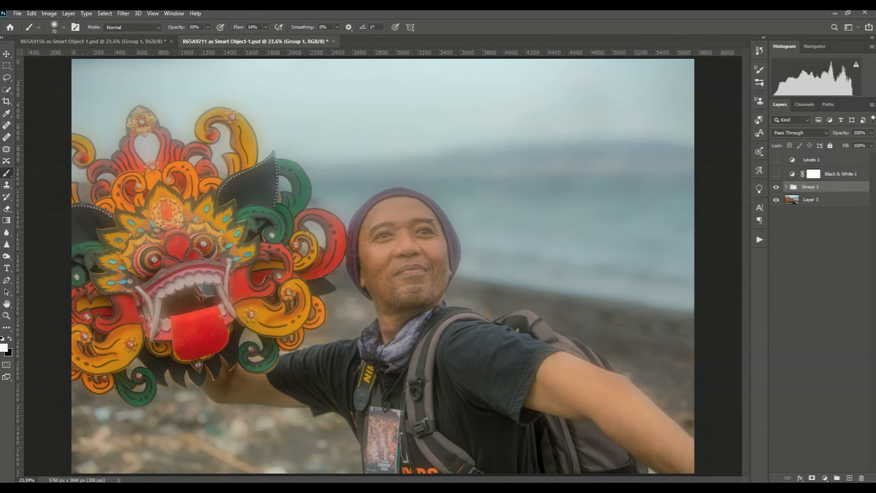
left_click(776, 187)
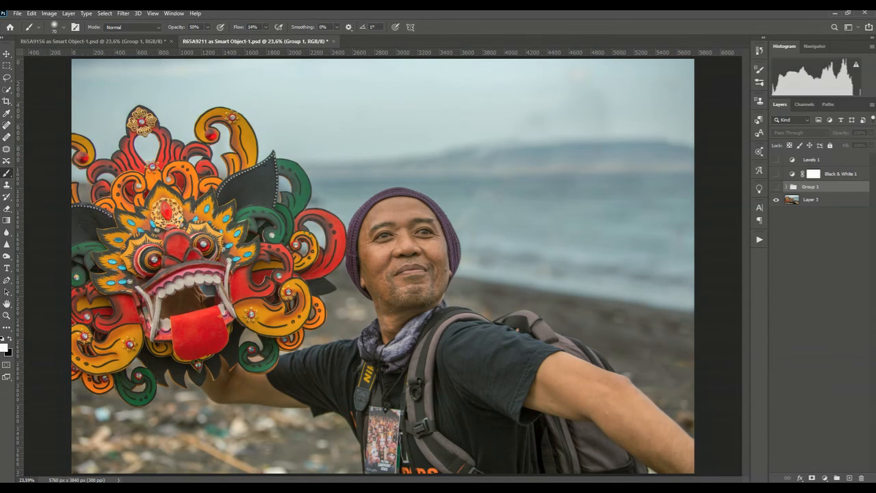
left_click(776, 187)
left_click(776, 187)
left_click(776, 187)
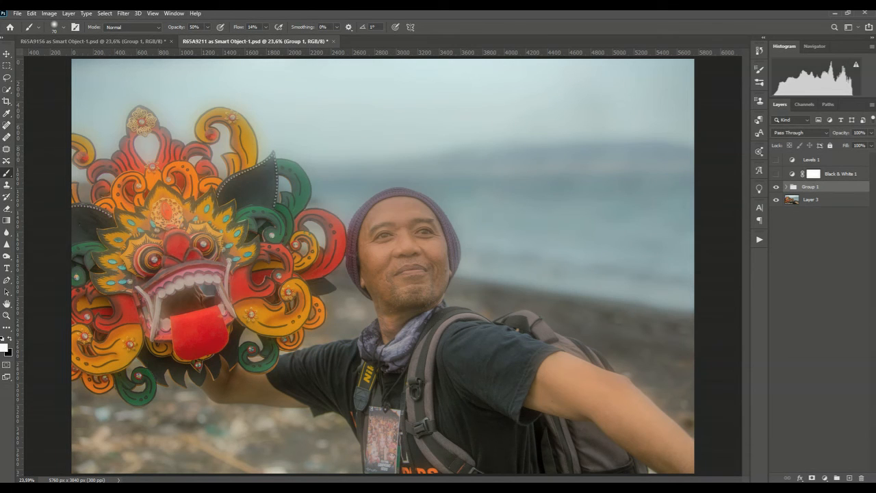
Hide and show Group 1 once to compare the portrait without and with the glow effect
left_click(776, 187)
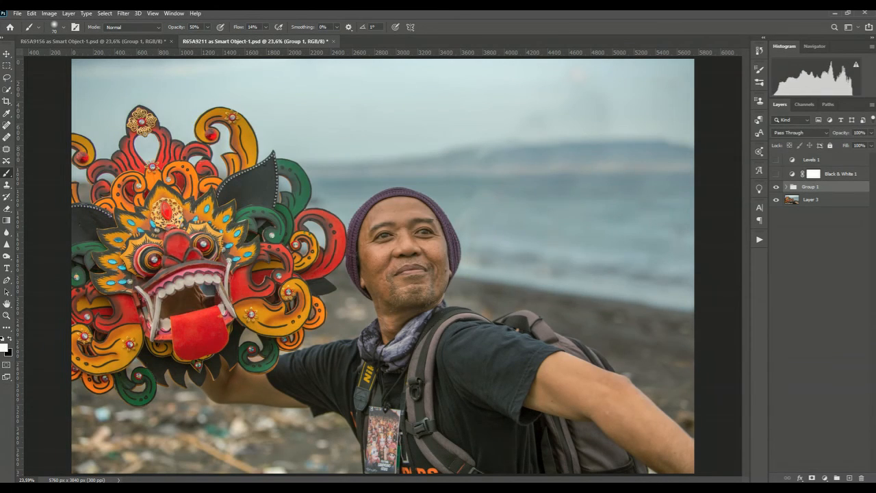
left_click(776, 186)
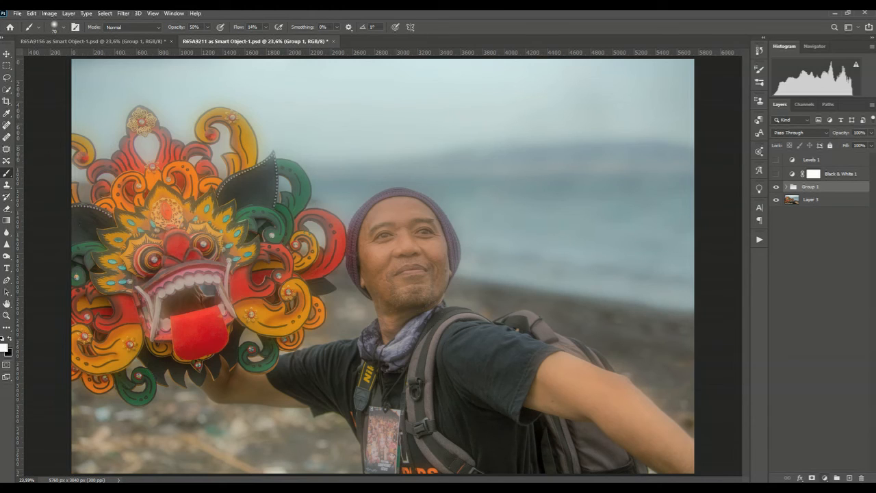
Try a Color Balance adjustment layer above Group 1, shifting the midtones toward red, and delete that layer
left_click(825, 477)
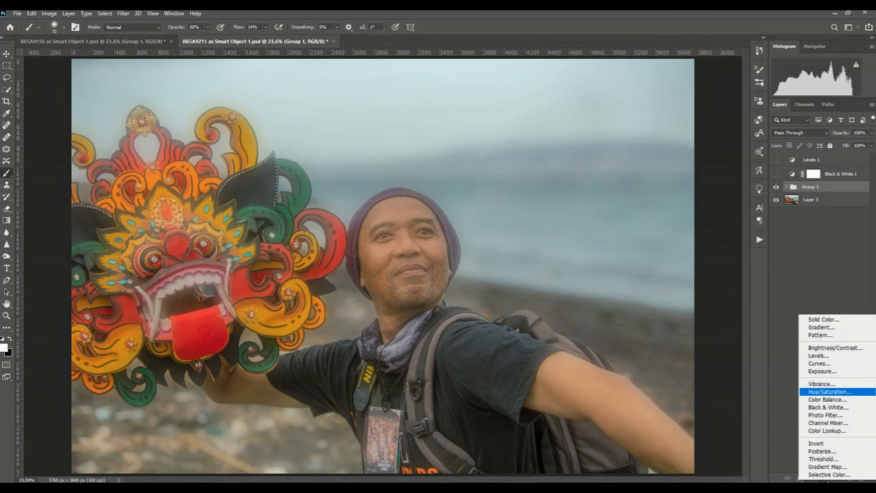
left_click(828, 399)
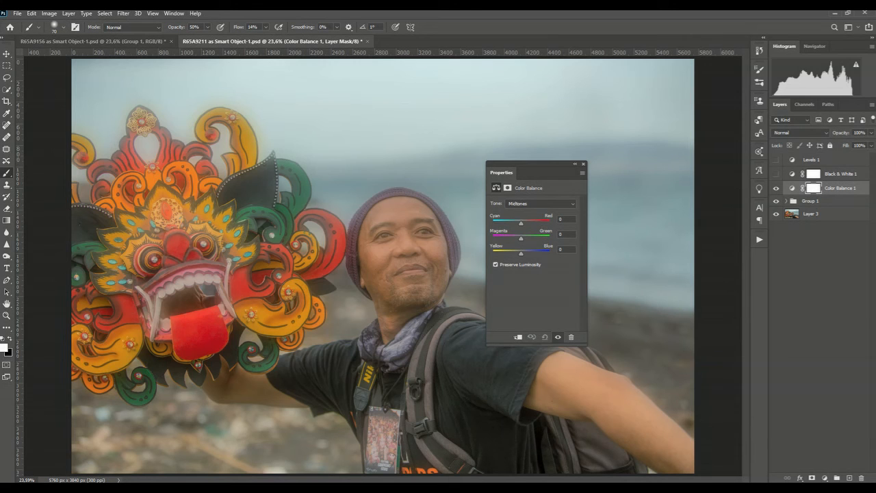
left_click_drag(521, 224, 536, 223)
type("0")
left_click(583, 164)
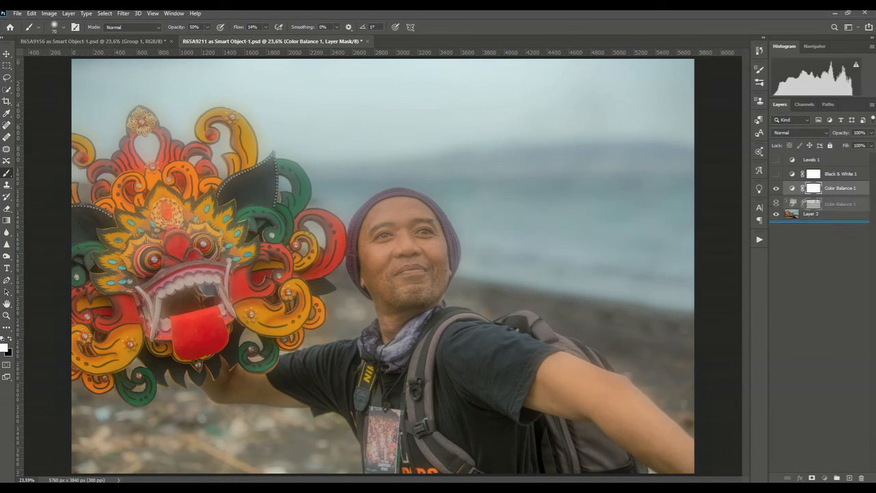
left_click_drag(812, 477, 861, 477)
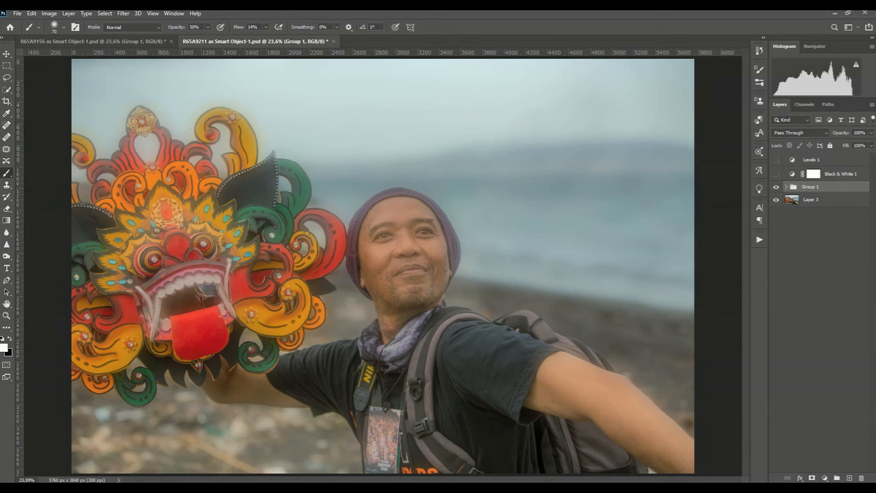
Switch the visibility of Group 1 off and on repeatedly to judge the strength of the glow
left_click(775, 186)
left_click(775, 186)
left_click(775, 186)
left_click(775, 186)
Set the Gaussian Blur smart filter of Layer 3 copy inside Group 1 to a radius of 48,4 pixels
left_click(785, 187)
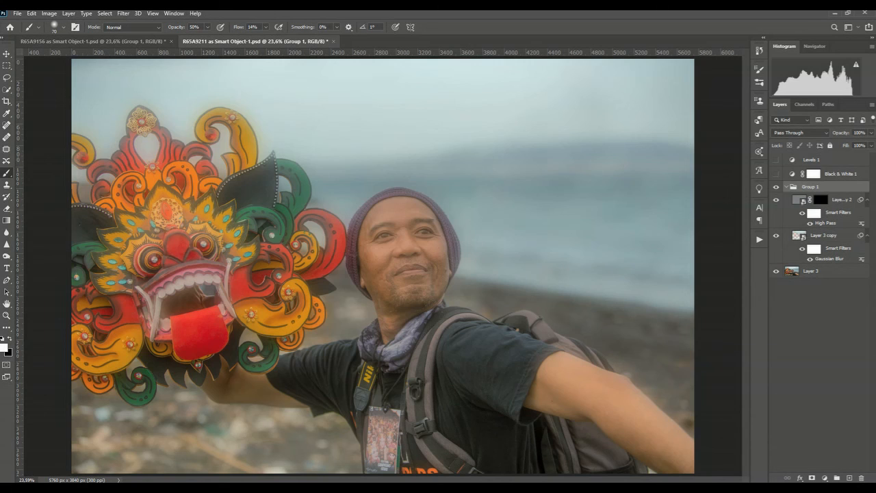
double_click(829, 258)
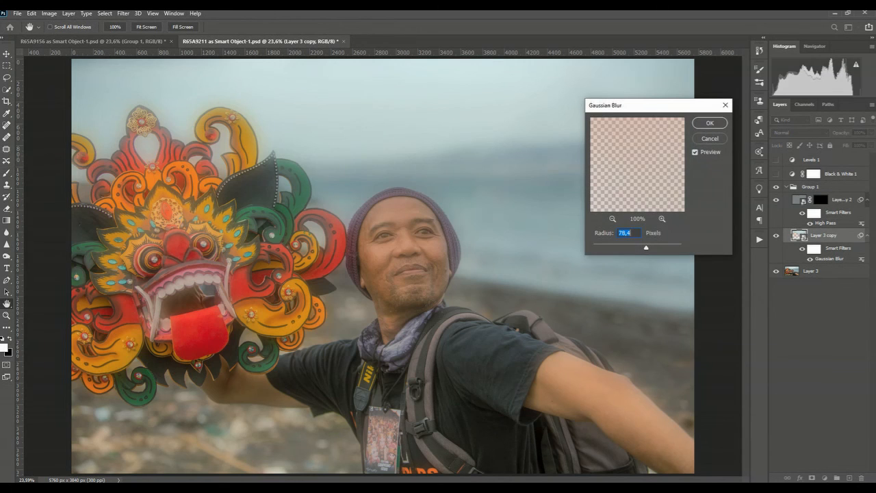
left_click_drag(646, 248, 640, 248)
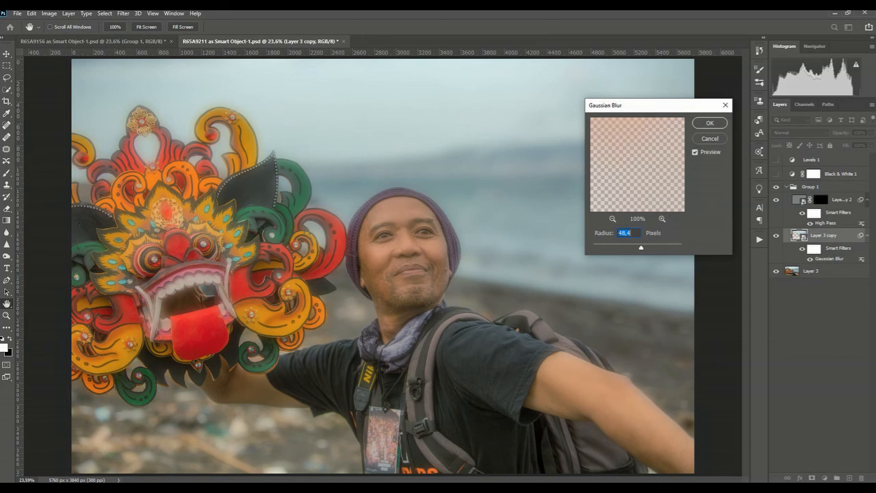
left_click(709, 123)
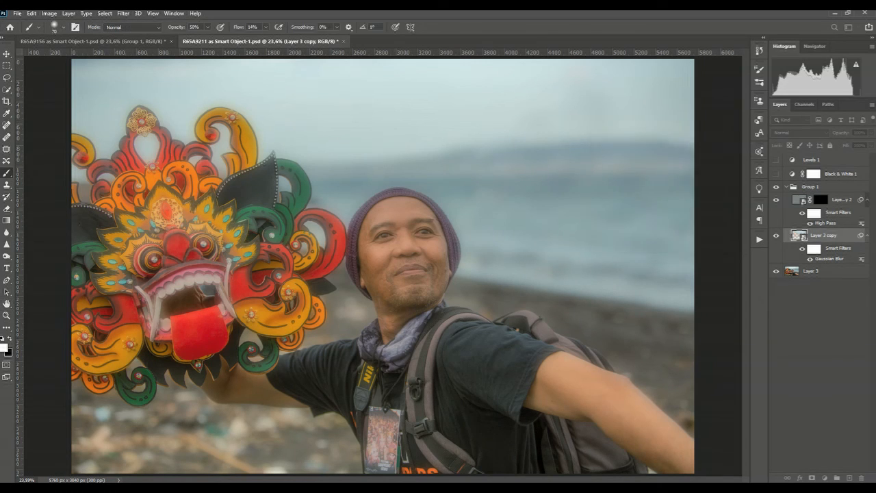